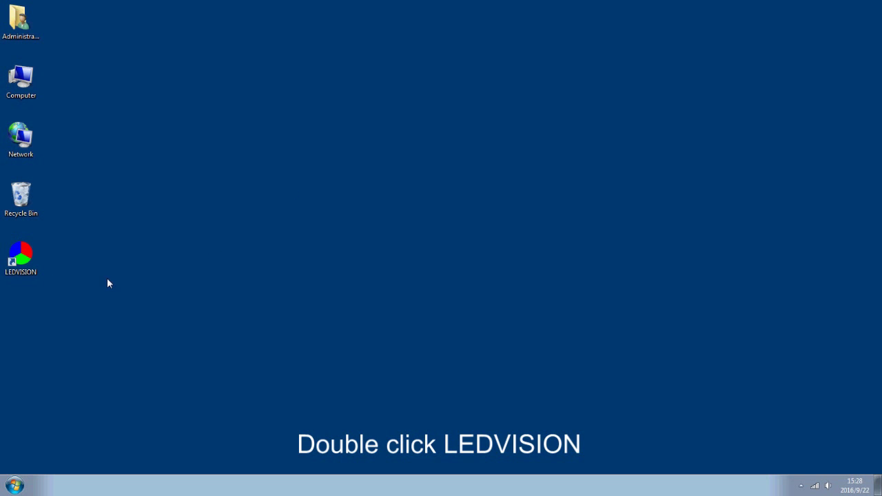
Launch LEDVISION and open its Screen Control settings
double_click(30, 260)
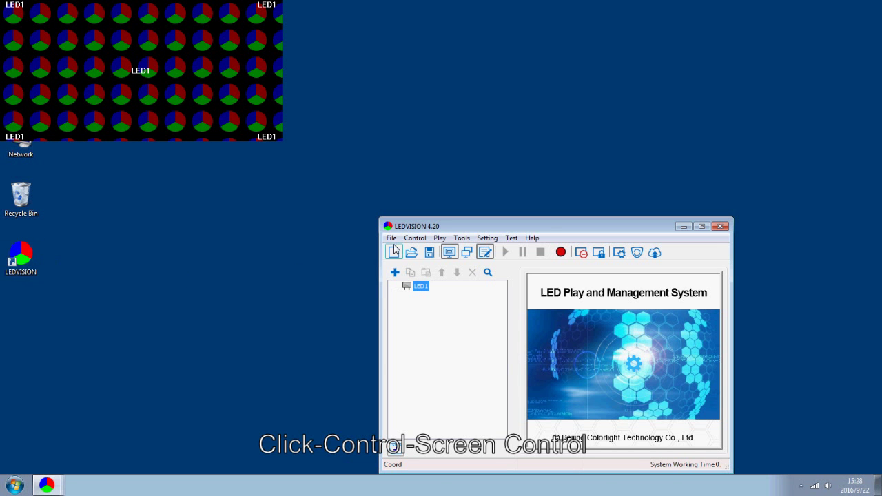
click(415, 237)
click(431, 250)
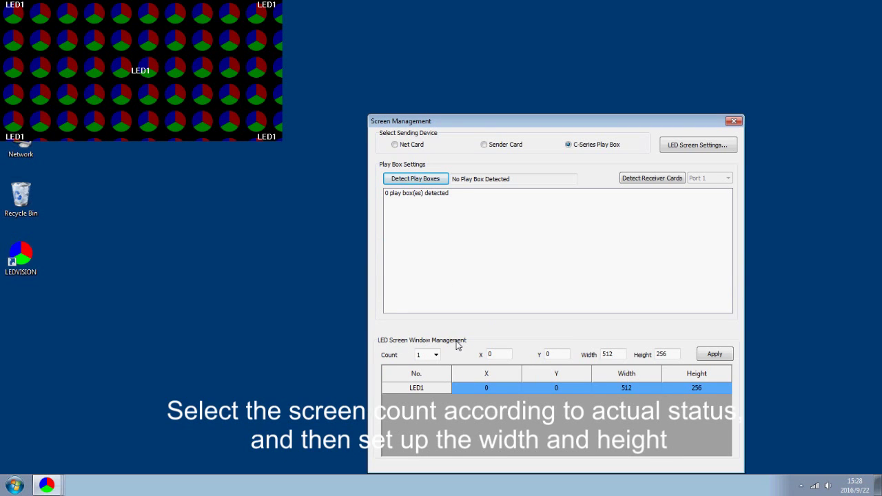
Set the screen count to 1 and apply a size of 700 wide by 310 high for LED1 at X 0, Y 0
click(435, 355)
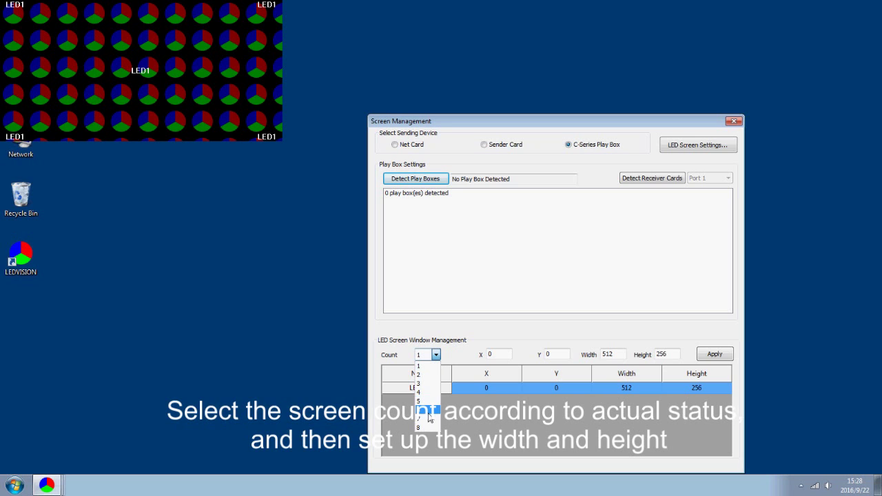
click(429, 365)
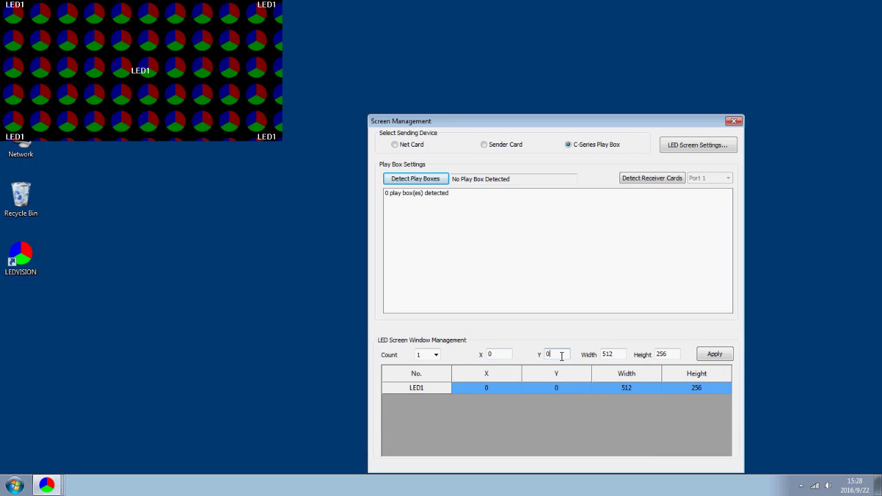
click(561, 357)
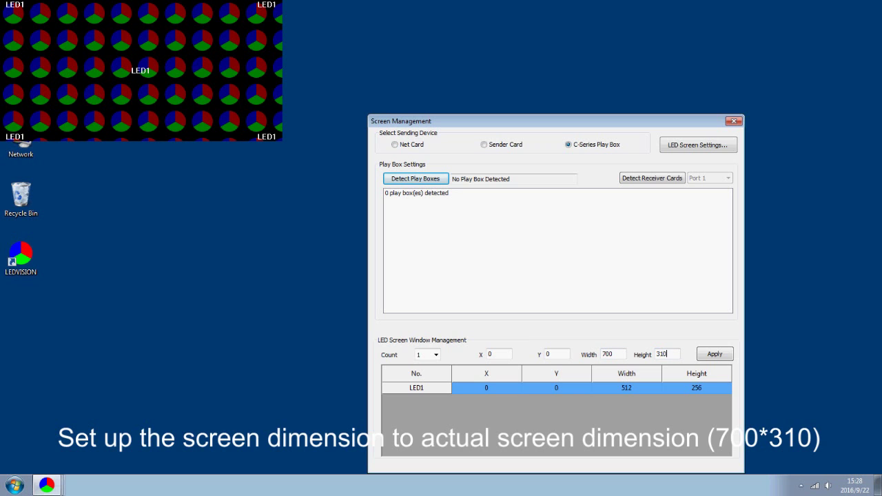
click(718, 357)
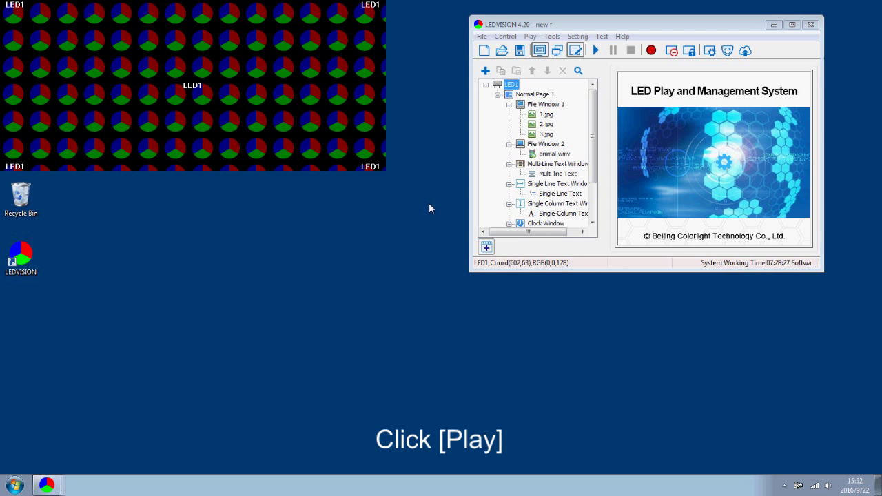
Play the existing program on the LED1 display window, and stop the playback
click(596, 51)
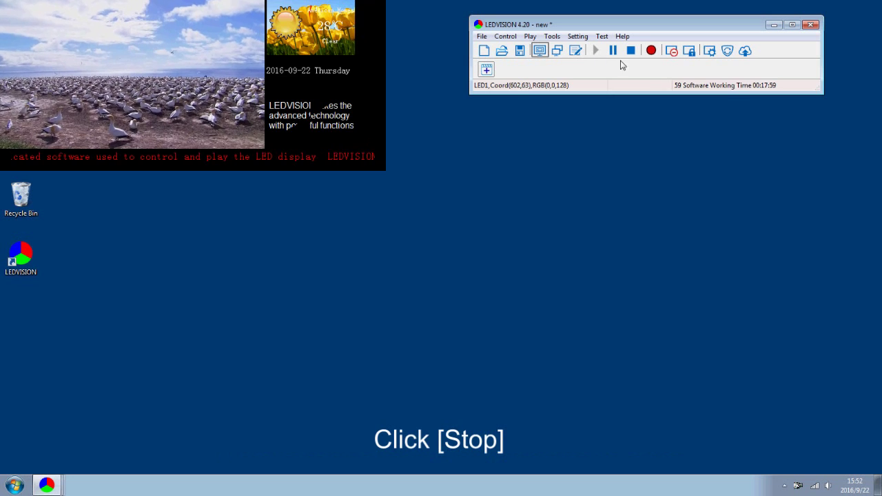
click(630, 51)
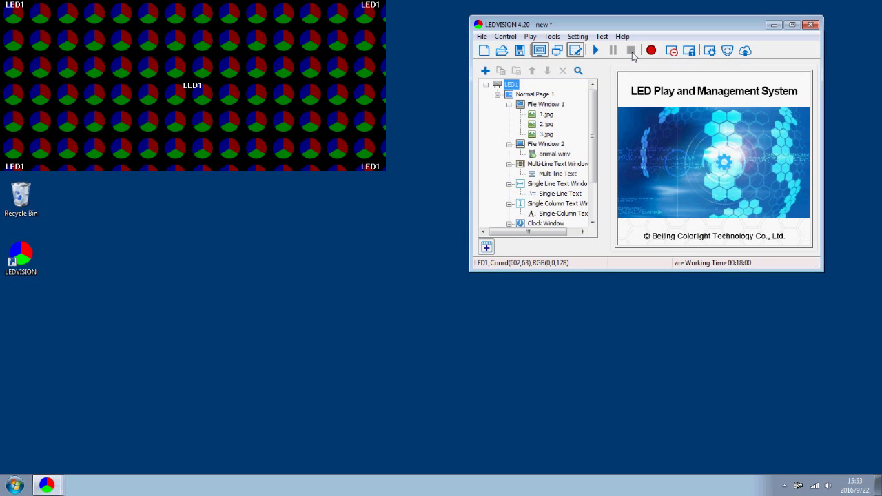
Delete the existing Normal Page 1 with all its contents and add a new normal page to LED1
click(549, 96)
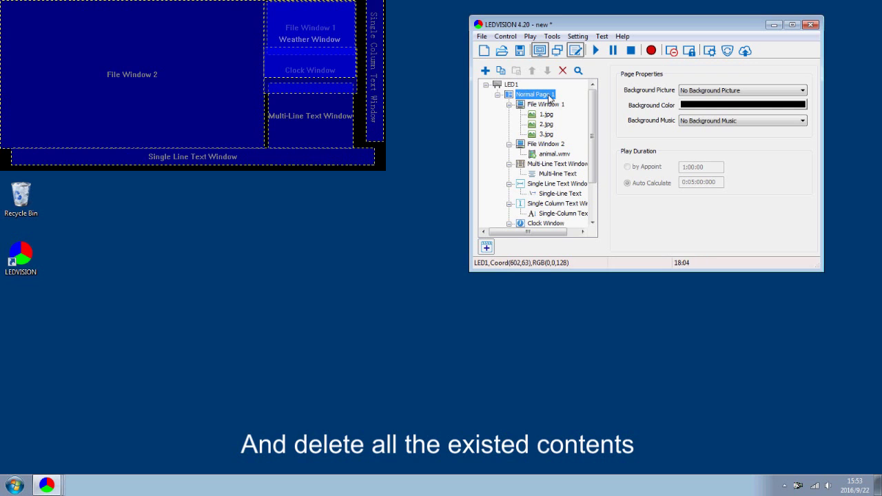
click(562, 71)
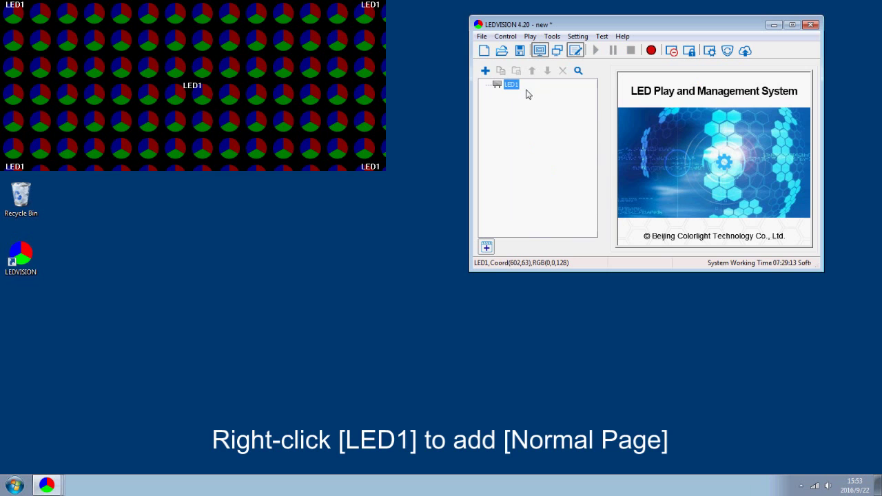
right_click(511, 89)
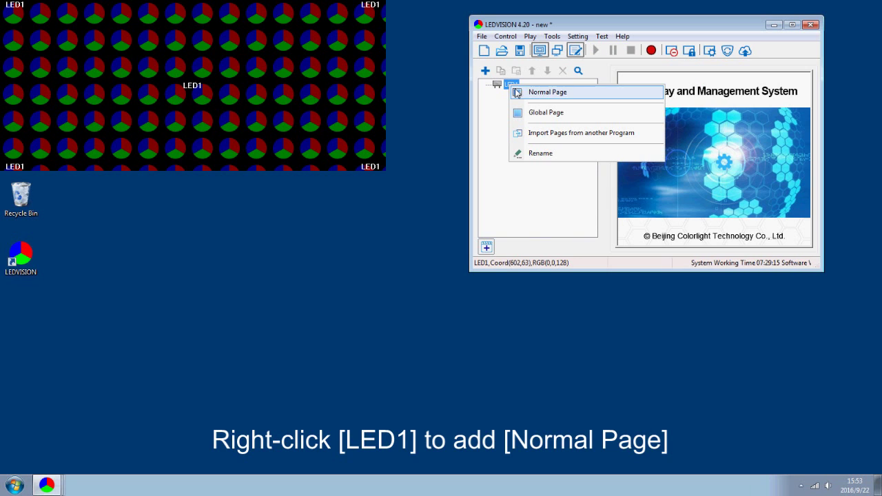
click(535, 93)
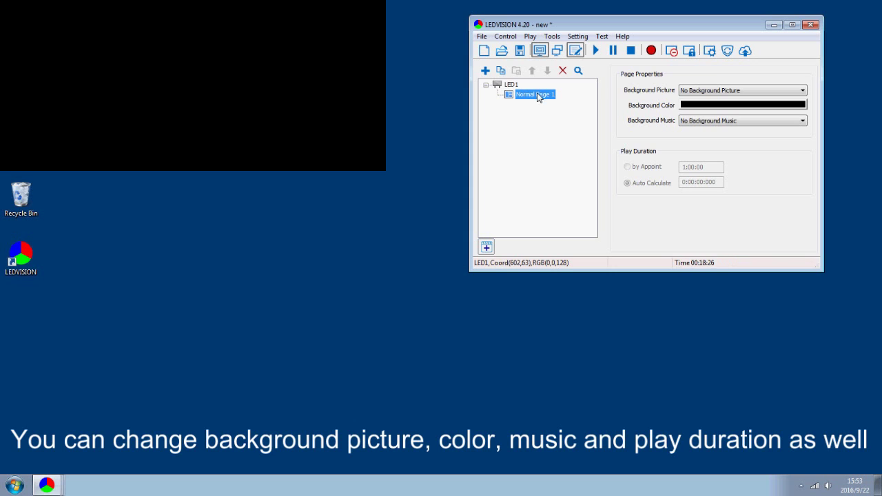
Review the background picture, background color and background music options of Normal Page 1
click(751, 89)
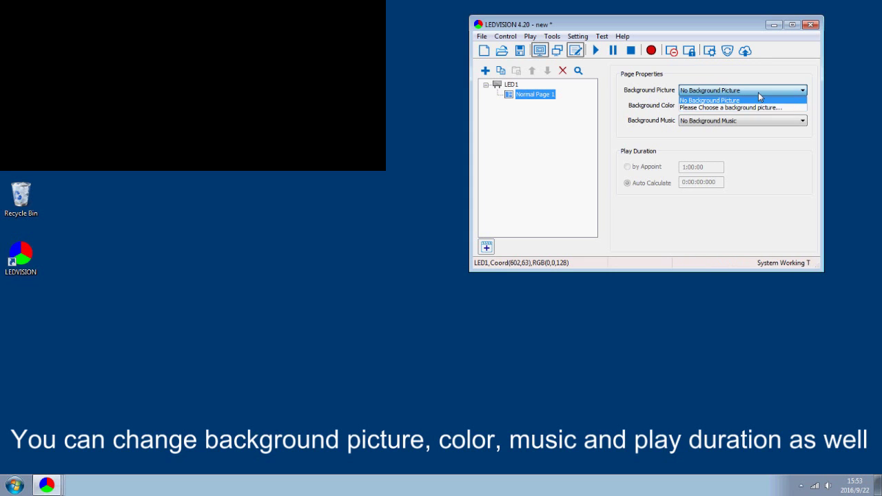
click(758, 92)
click(758, 106)
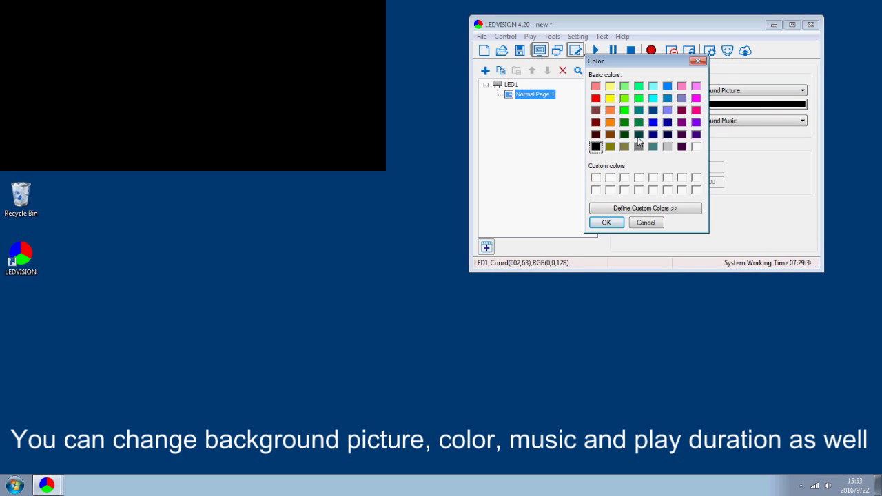
click(660, 228)
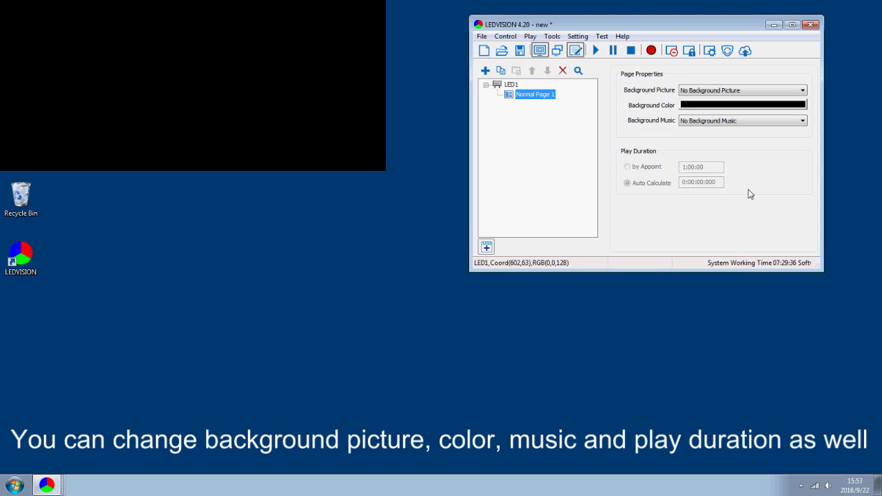
click(769, 123)
click(717, 139)
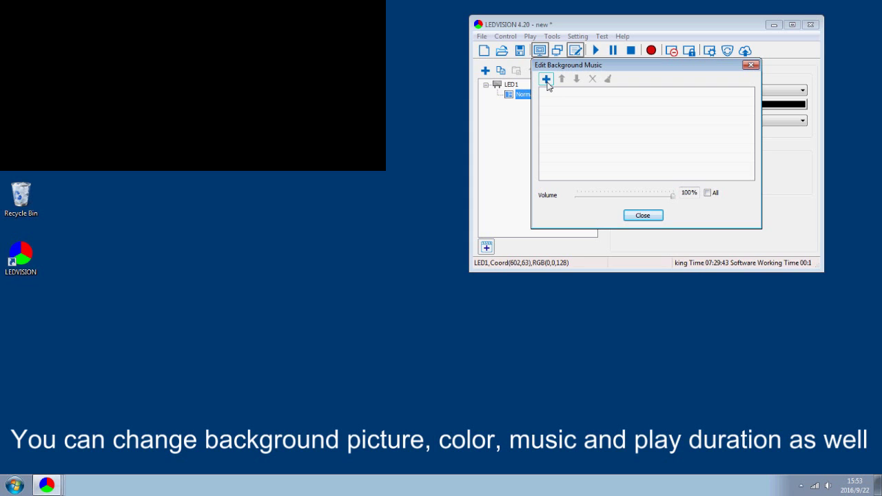
click(752, 66)
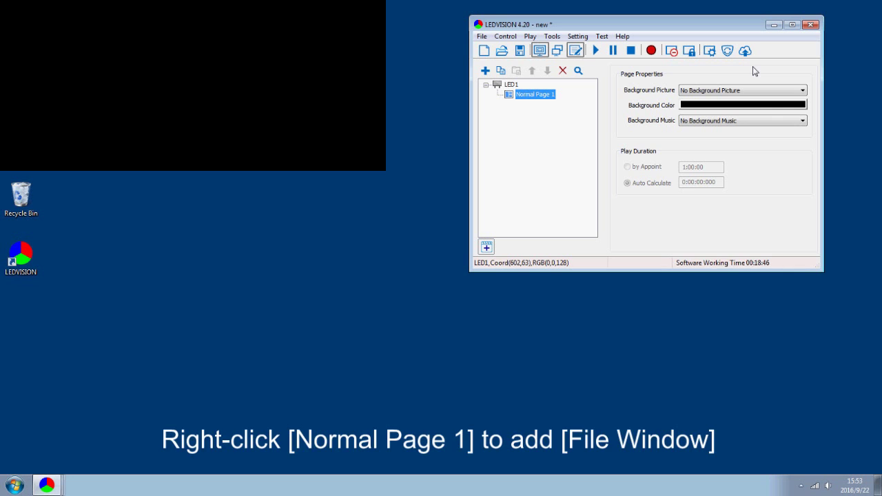
Add a file window to Normal Page 1 at X 484, Y 0, with width 160 and height 100
right_click(534, 99)
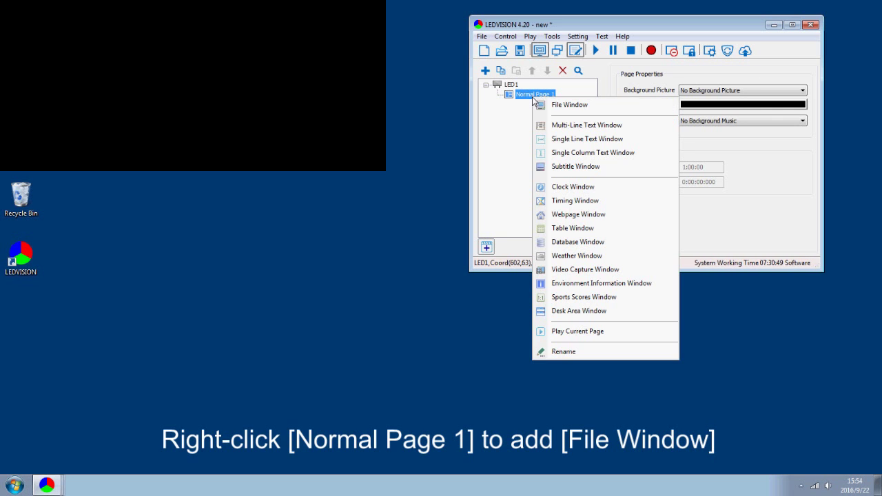
click(560, 104)
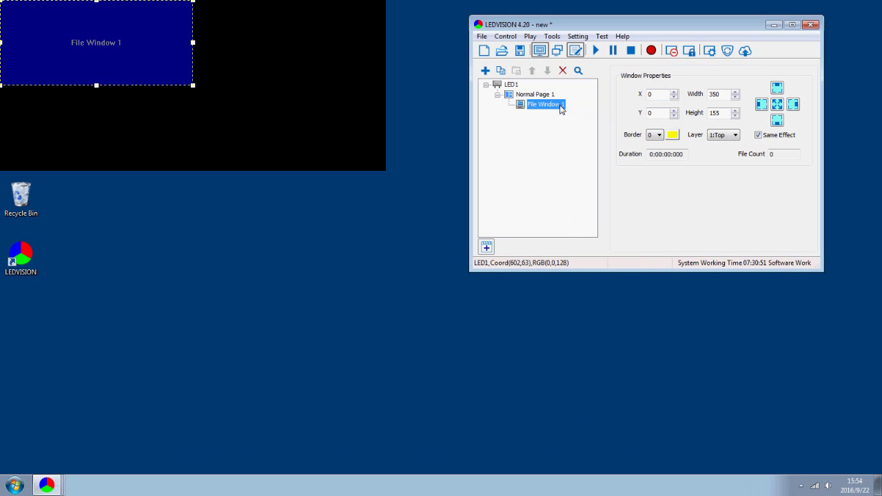
click(653, 95)
text(484)
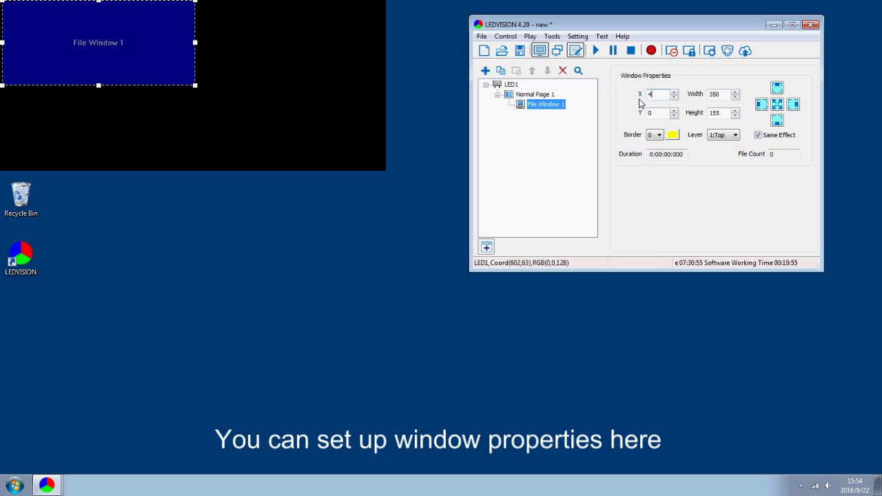
click(663, 112)
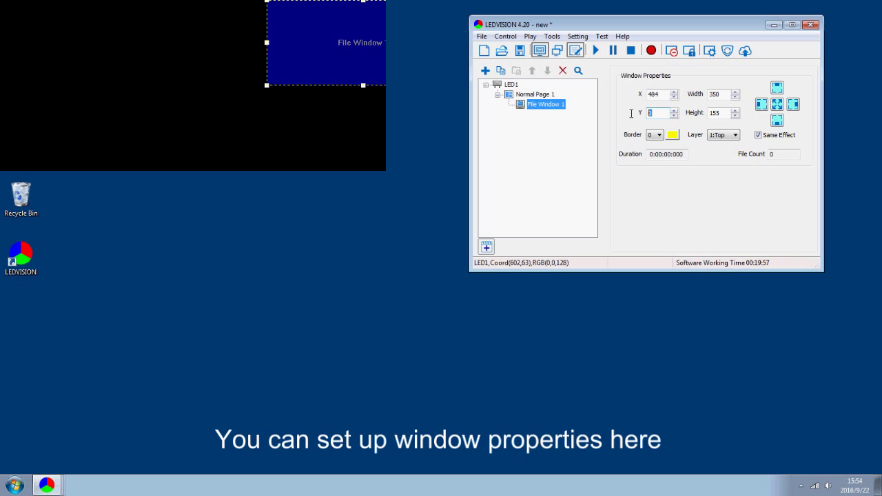
double_click(713, 94)
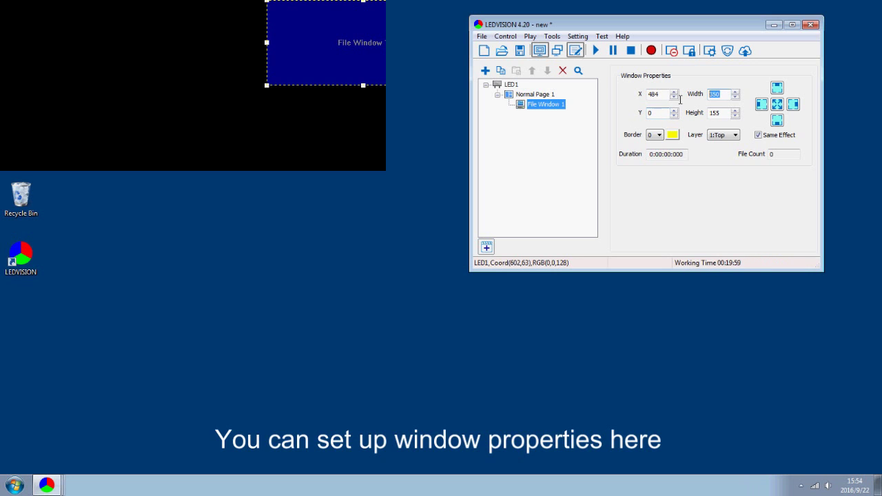
text(160)
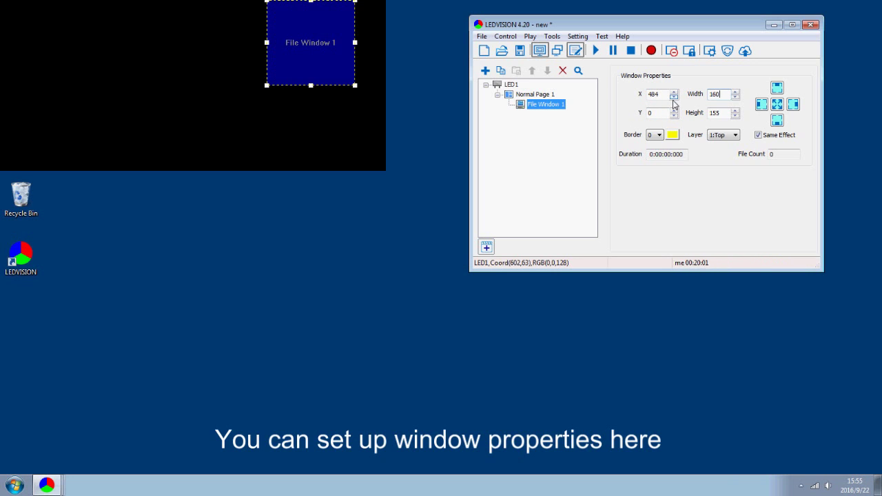
text(100)
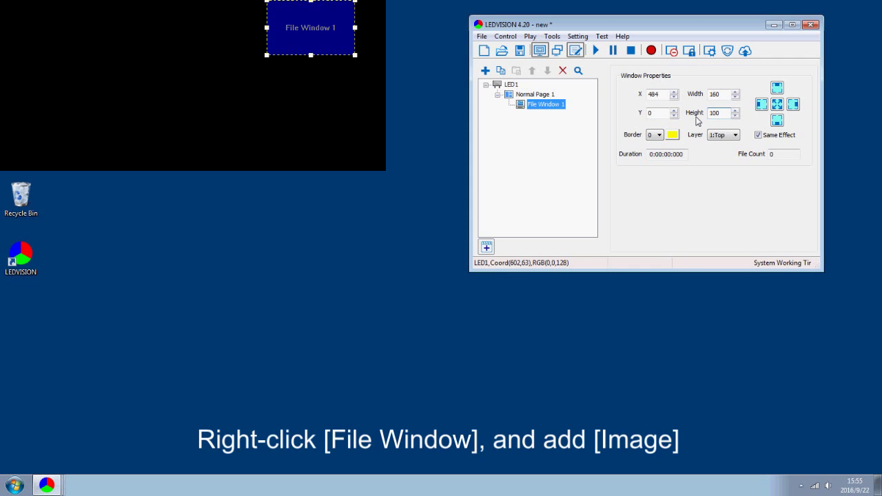
Add the images 1.jpg, 2.jpg and 3.jpg from the Pictures library to File Window 1
right_click(549, 108)
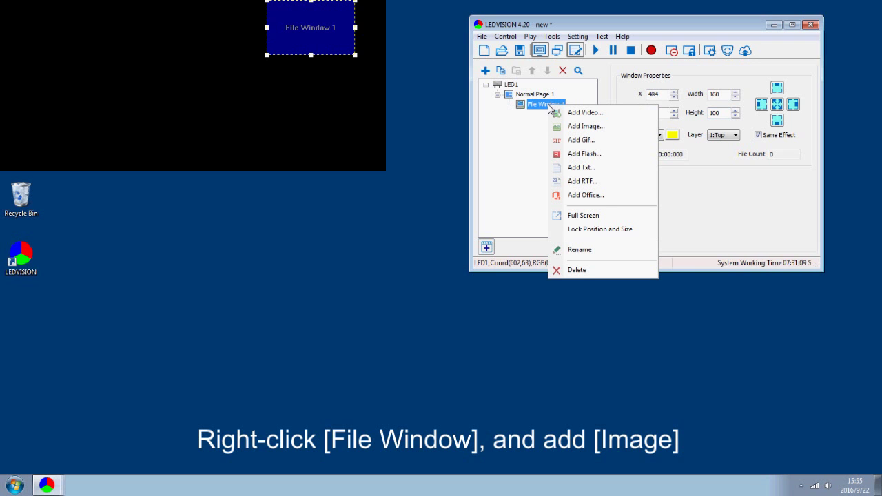
click(582, 126)
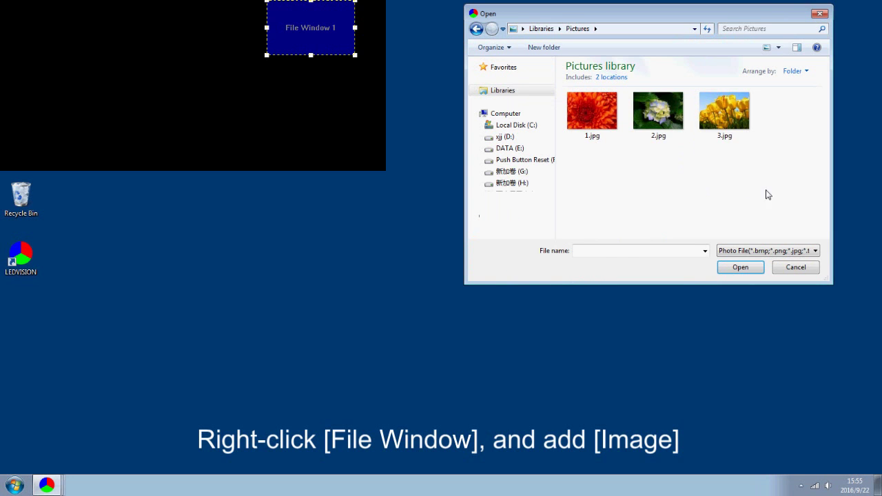
drag(766, 193, 567, 91)
click(740, 267)
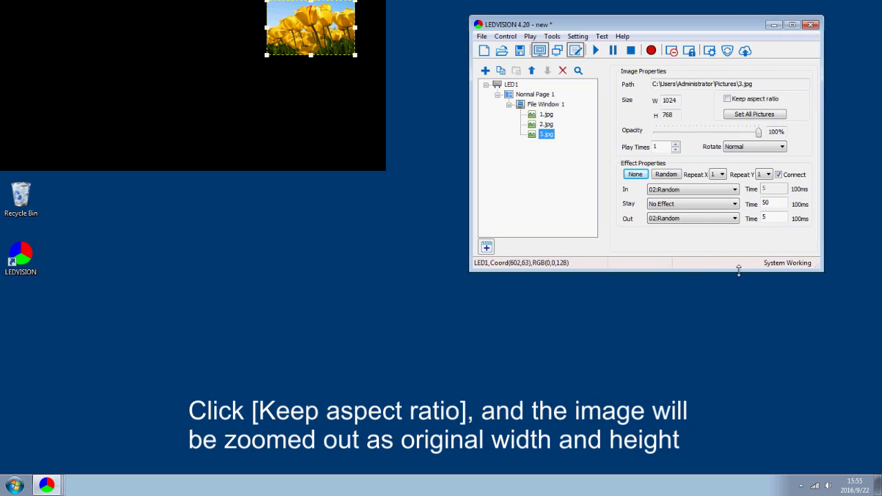
Try the Keep aspect ratio option on 3.jpg, turn it off again, and leave the opacity at 100%
click(728, 98)
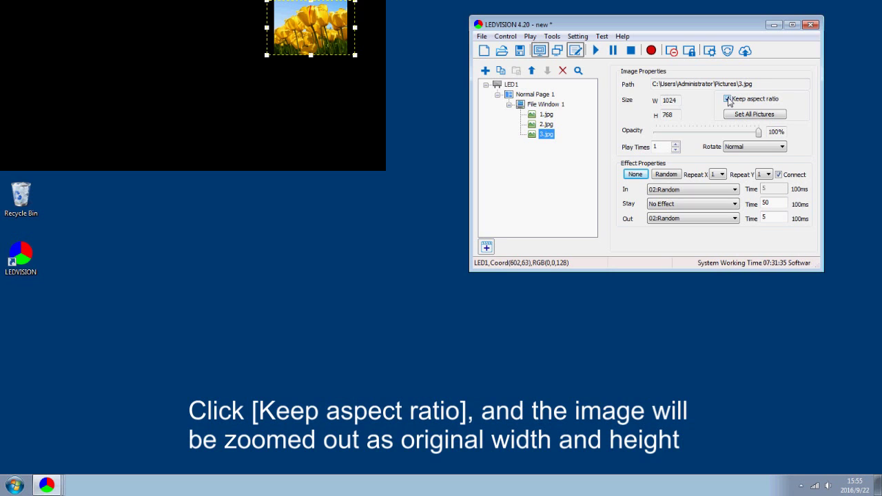
click(728, 100)
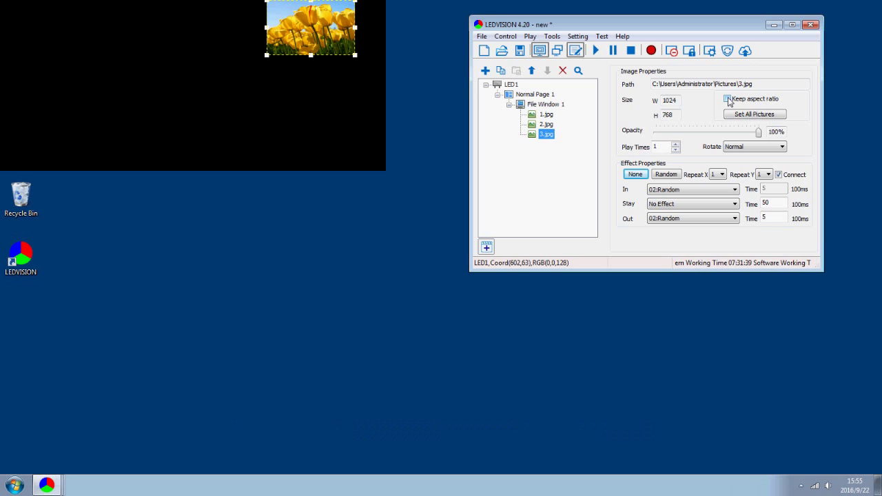
mouse_move(759, 133)
mouse_down()
mouse_move(732, 136)
mouse_move(767, 134)
mouse_up()
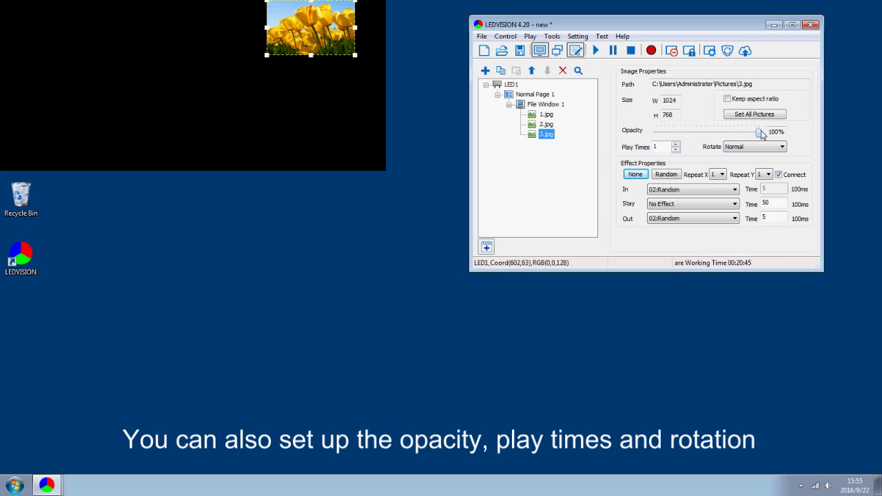
Set the play times of 3.jpg to 3, and try Rotate 180° before returning its rotation to Normal
click(676, 145)
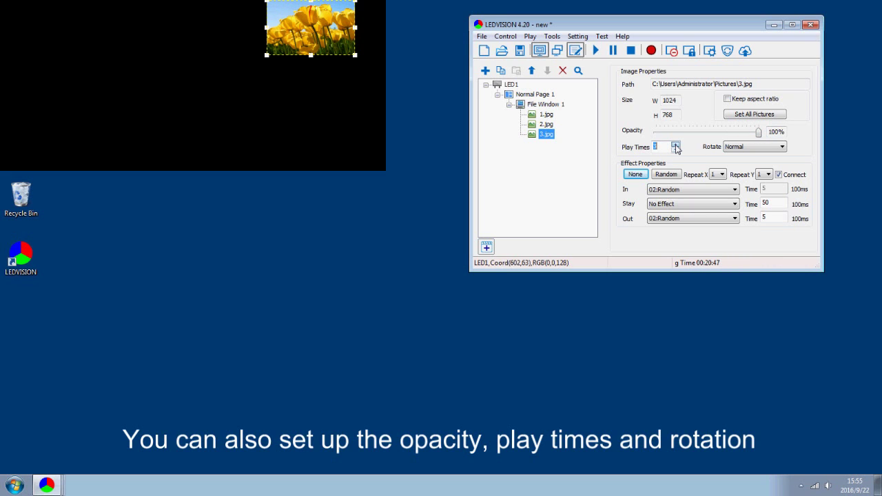
click(727, 147)
click(744, 174)
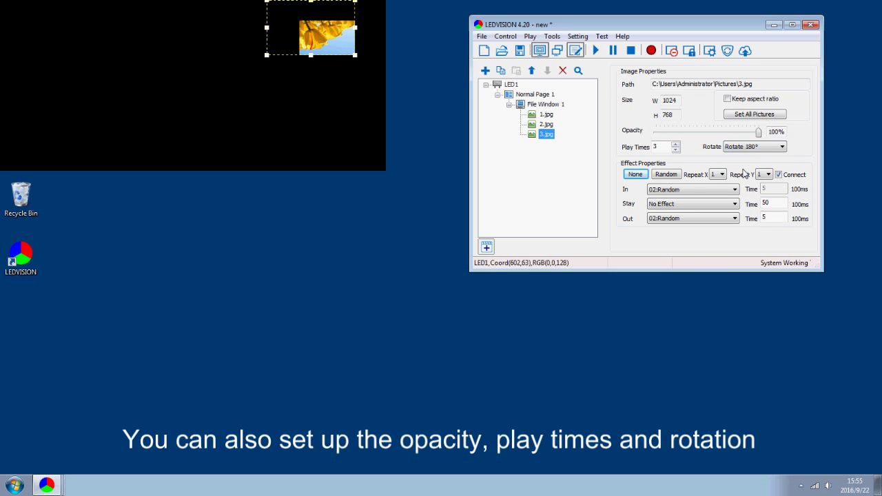
click(751, 147)
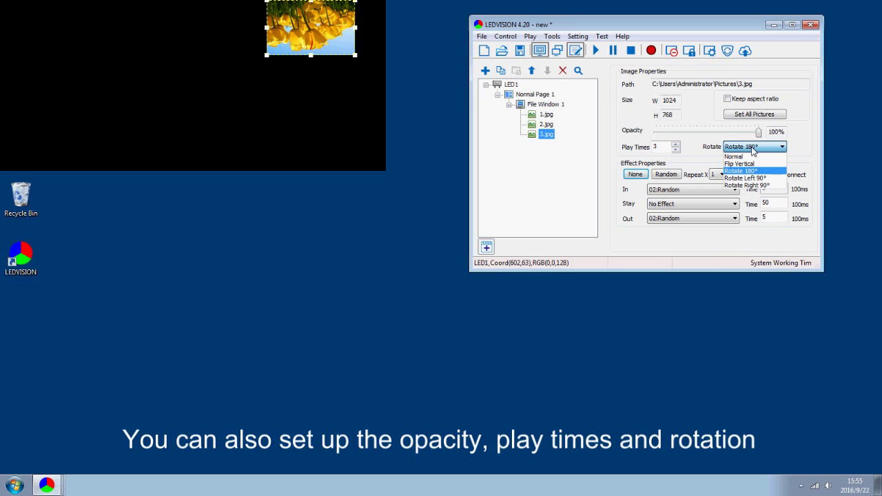
click(752, 157)
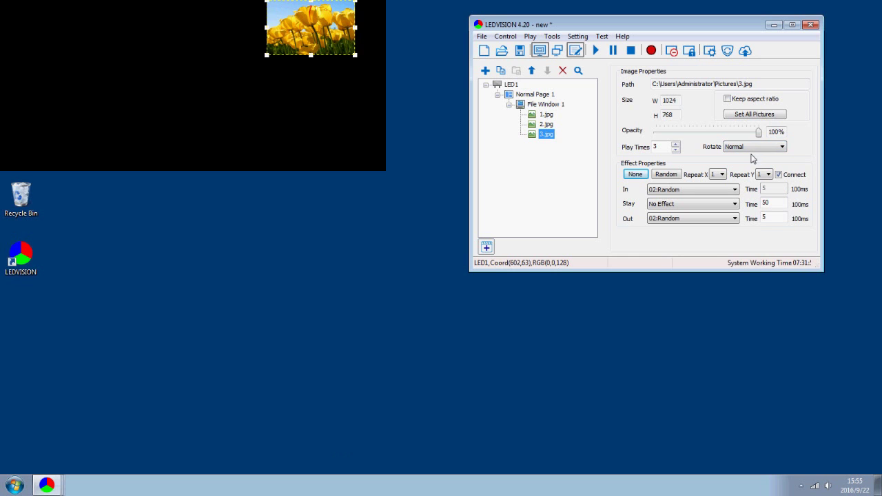
click(634, 172)
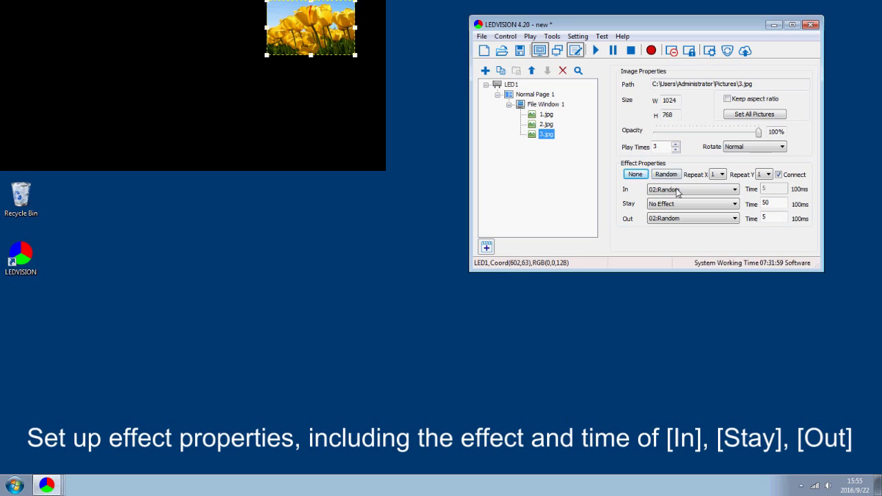
Set 3.jpg's In effect to 31:Mosaic(Big) and Out effect to 18:Divide Top to Bottom, keeping the In, Stay and Out times at 5, 50 and 5
click(678, 192)
click(687, 293)
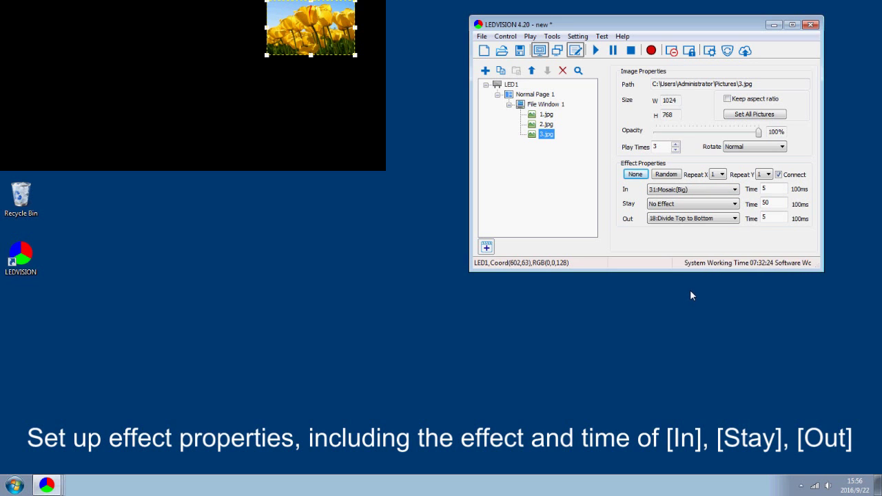
click(774, 204)
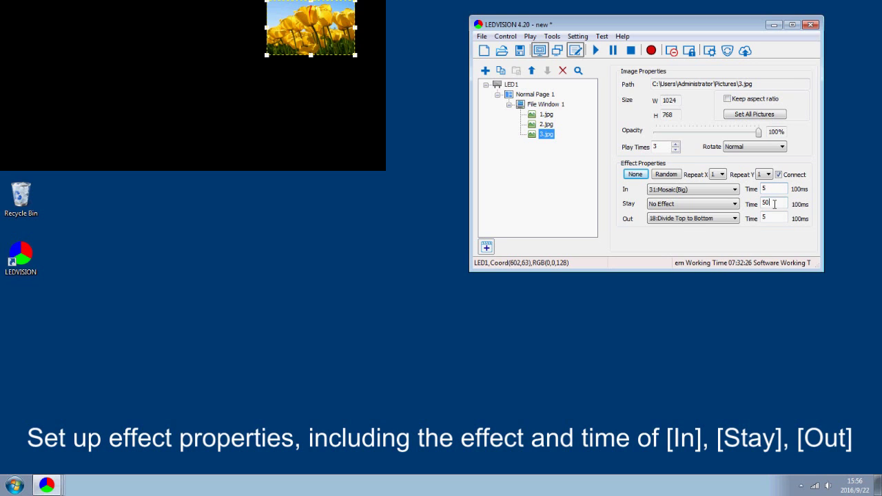
click(773, 217)
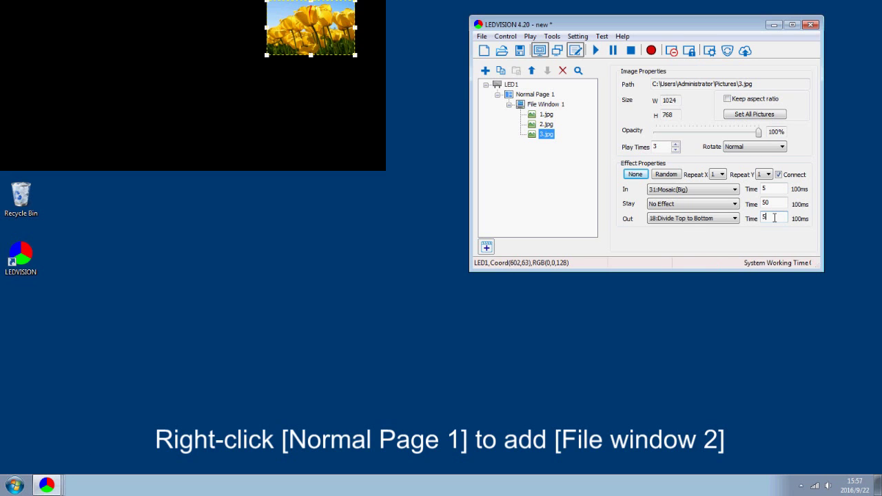
Add a second file window to Normal Page 1 at X 0, Y 0, with width 480 and height 270
right_click(528, 95)
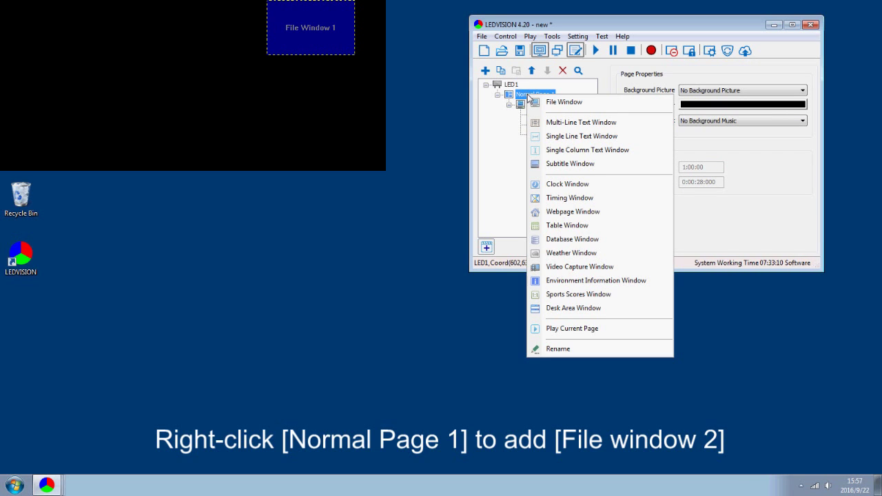
click(552, 103)
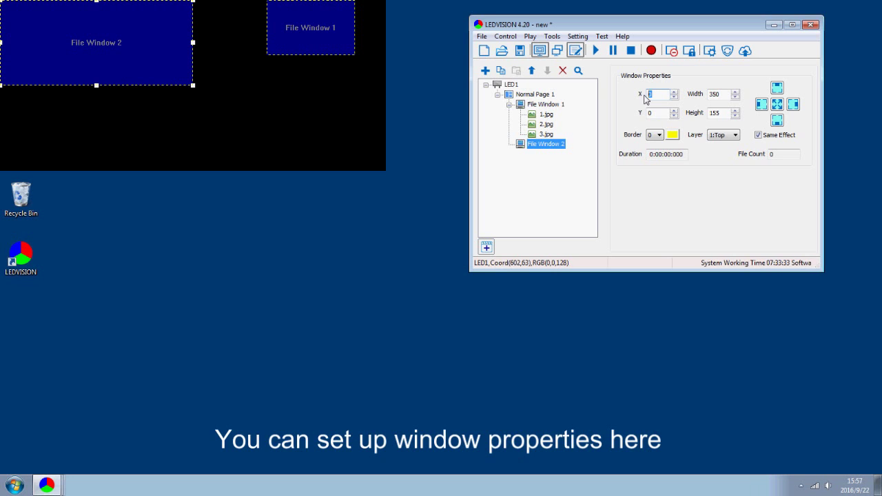
double_click(725, 95)
text(480)
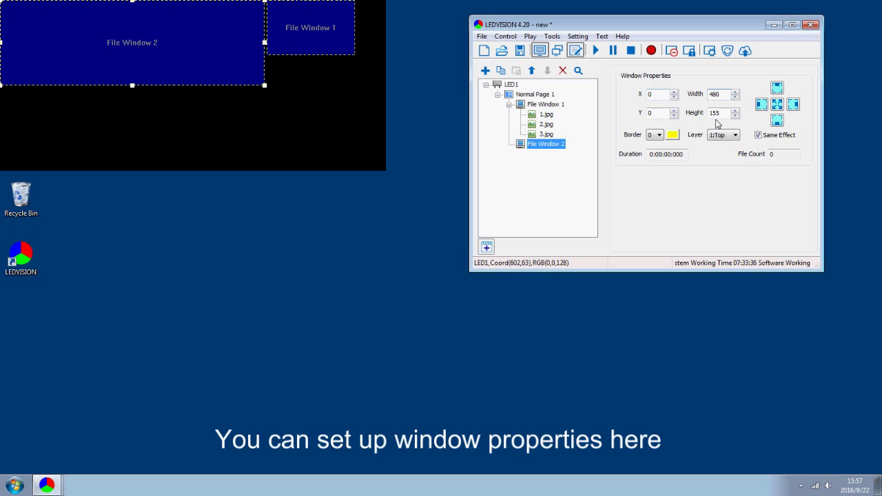
double_click(716, 114)
text(270)
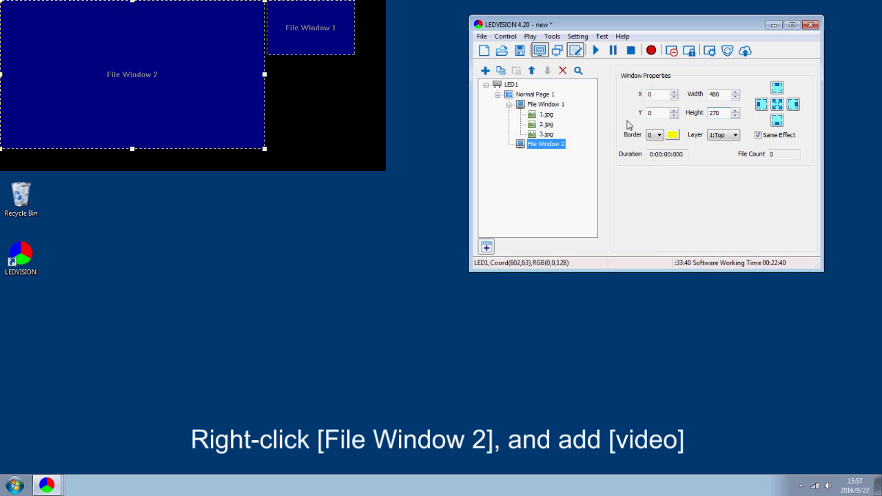
Add the video animal.wmv from the Videos library to File Window 2, leaving its volume and opacity at 100%
right_click(556, 148)
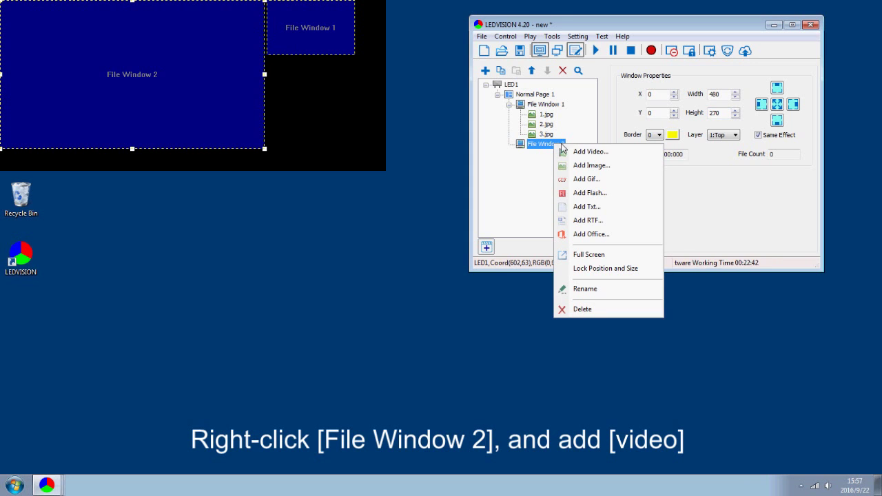
click(587, 152)
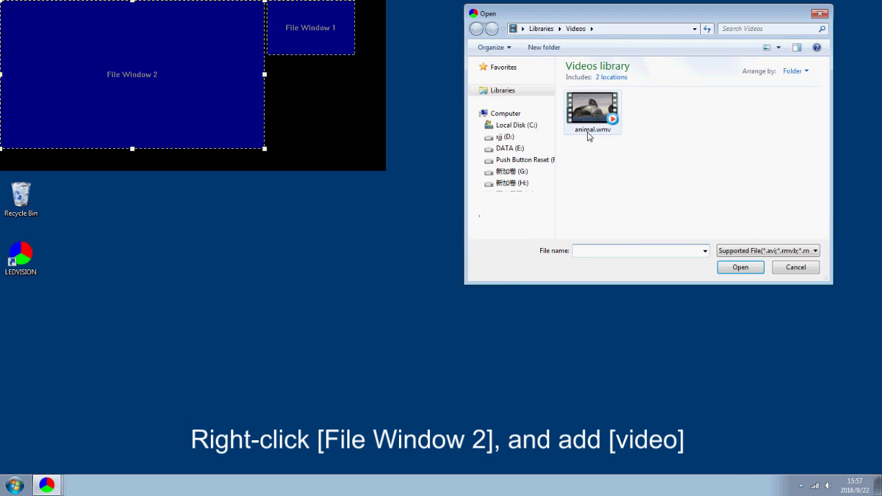
click(590, 131)
click(739, 267)
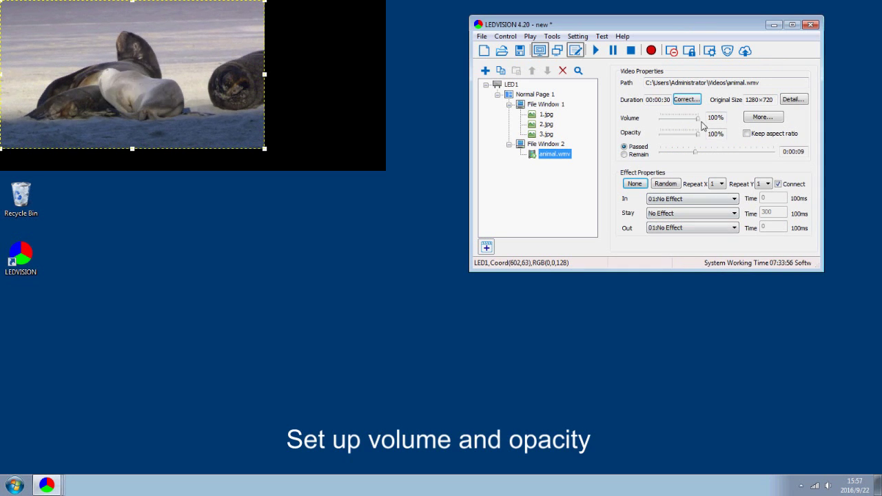
drag(696, 118, 698, 139)
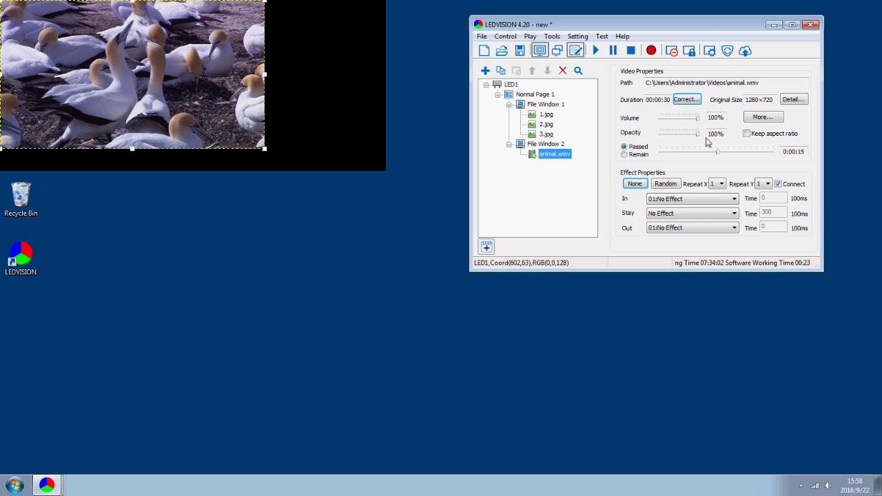
Enable Cut from 0:00:00 to 0:00:30 and Clip Region at 1280 × 720 in animal.wmv's high-level properties
click(761, 118)
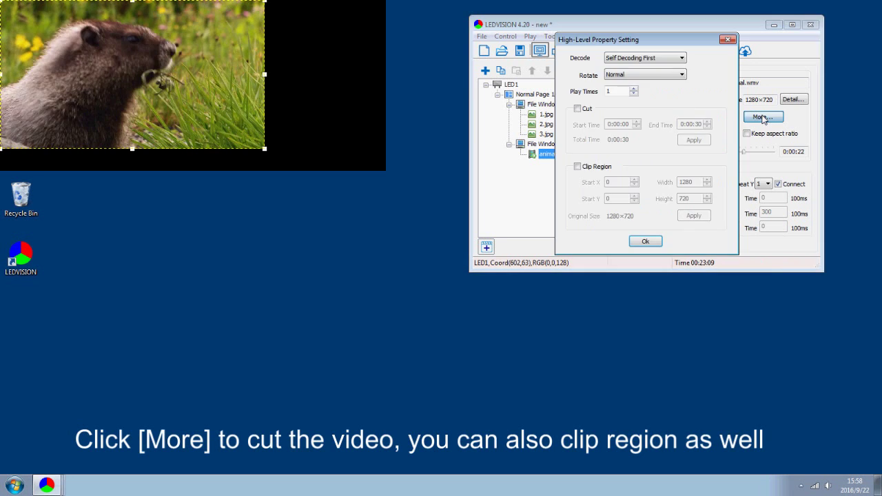
click(578, 109)
click(616, 124)
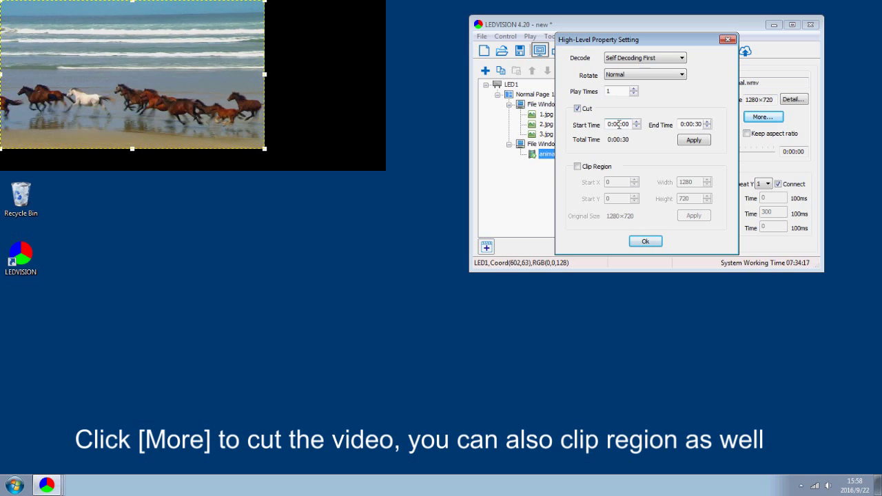
click(687, 124)
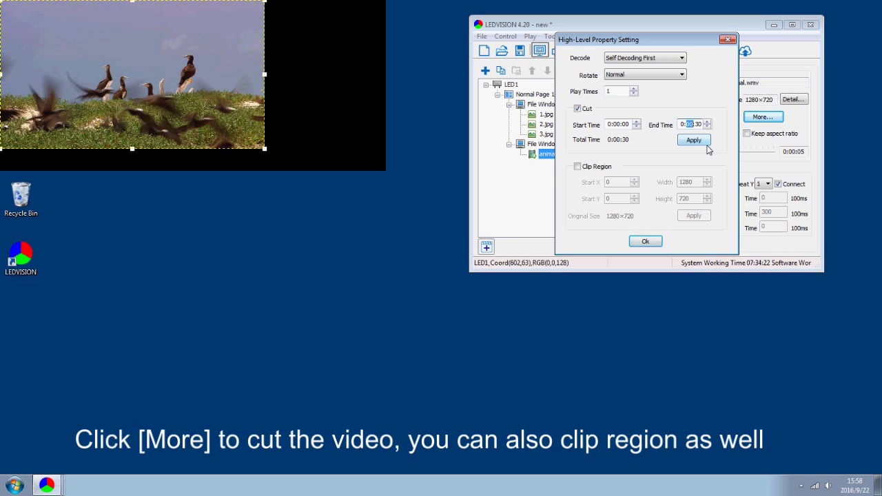
click(577, 167)
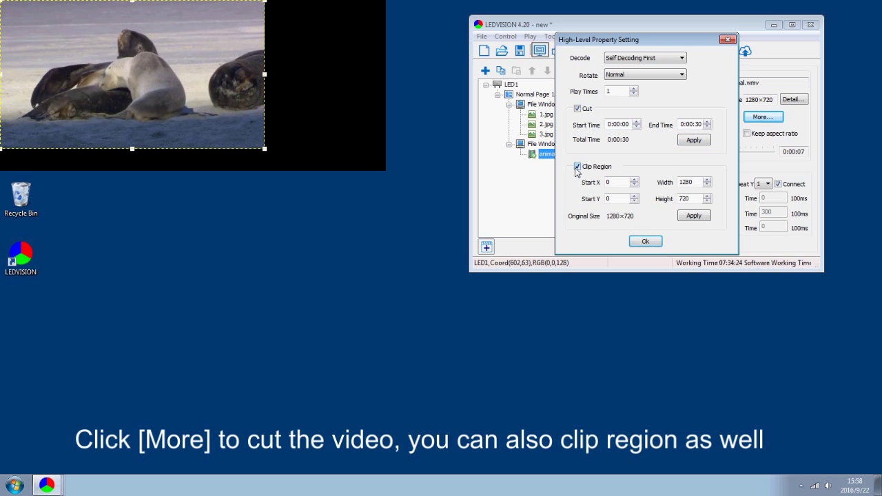
click(701, 199)
click(645, 241)
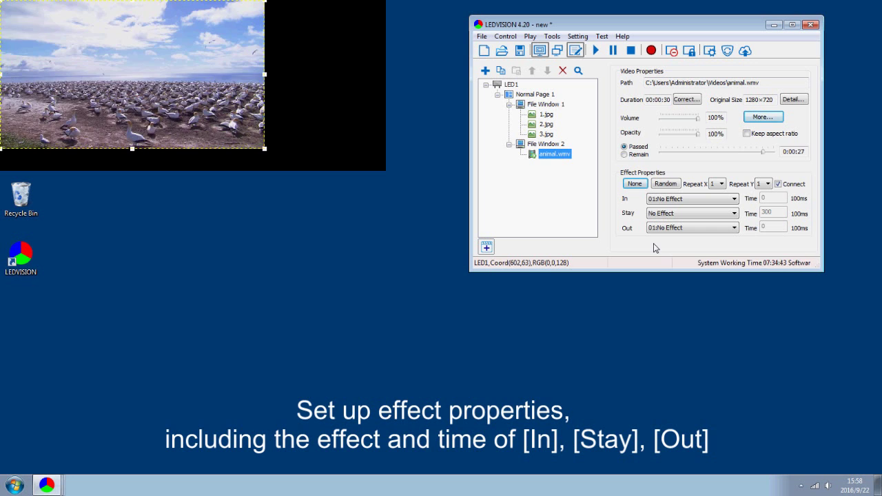
Set animal.wmv's In and Out effects to 07:Upper-Left Corner of Cover, keeping the Out time at 5
click(672, 198)
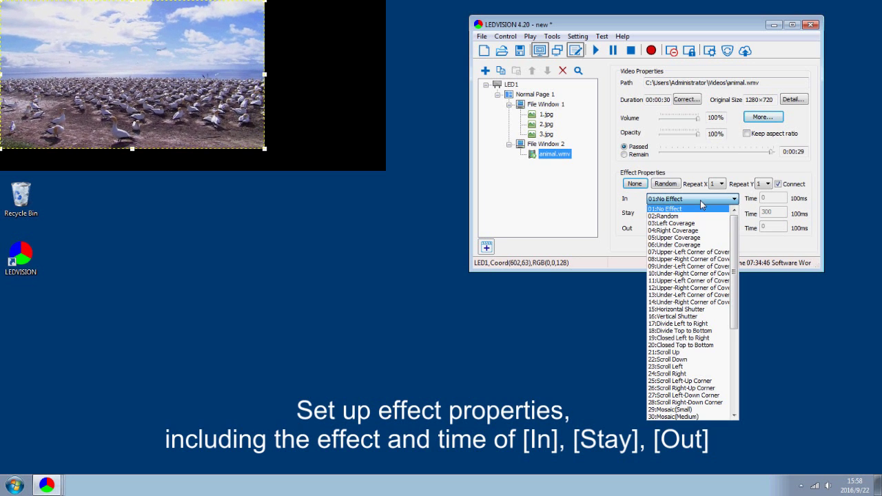
click(706, 252)
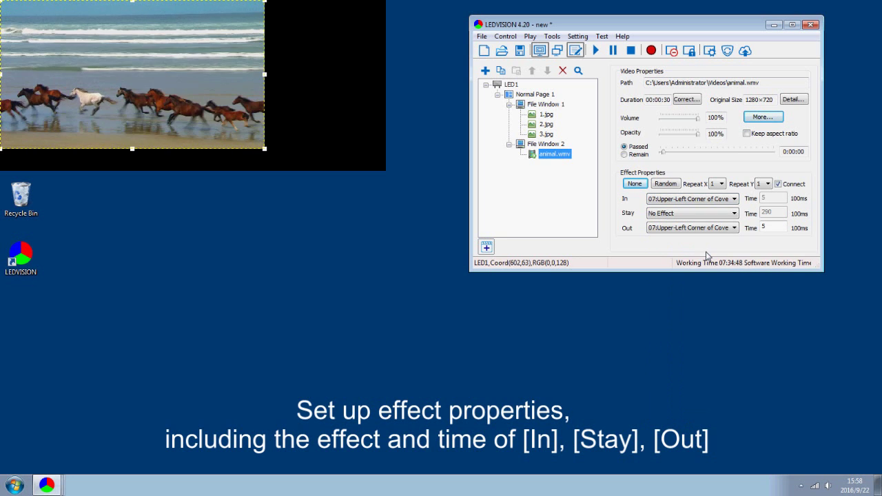
click(774, 227)
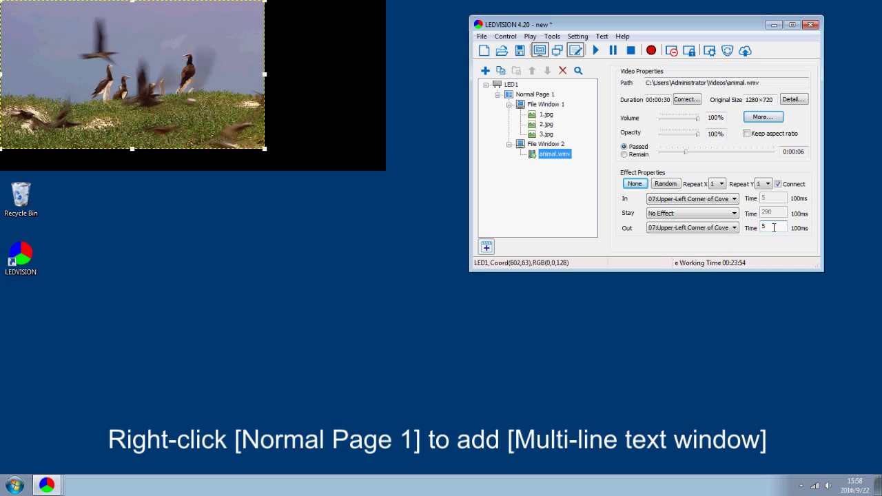
Add a multi-line text window to Normal Page 1 at X 486, Y 150, with width 155 and height 120
right_click(524, 97)
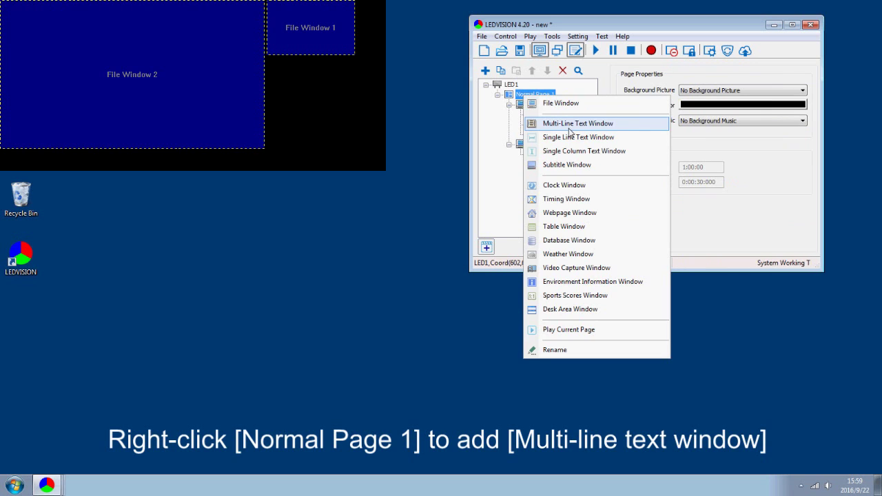
click(569, 124)
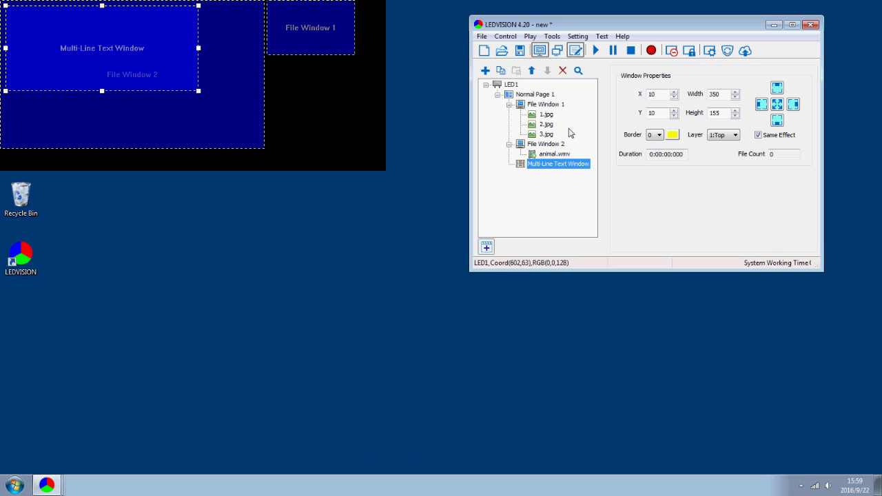
double_click(652, 96)
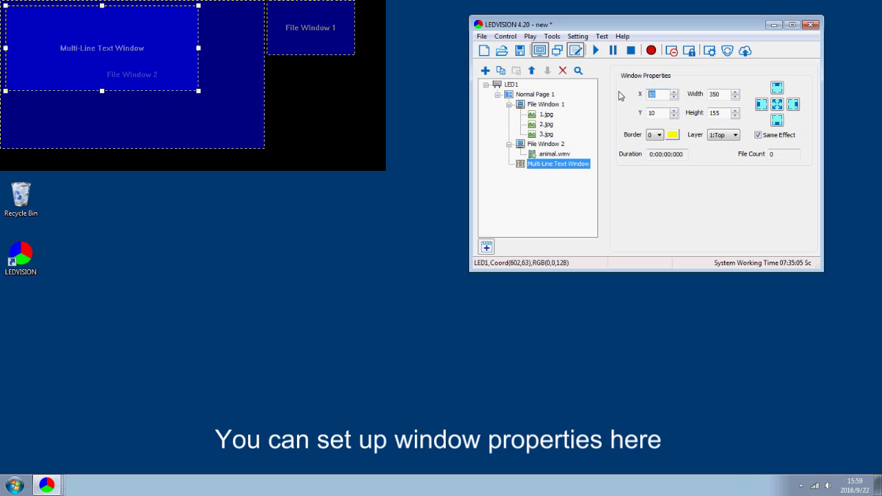
text(486)
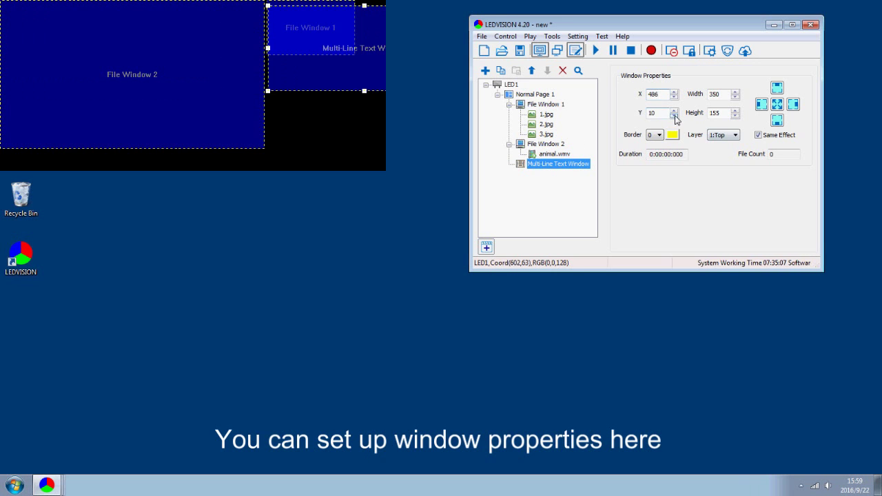
double_click(652, 113)
text(15)
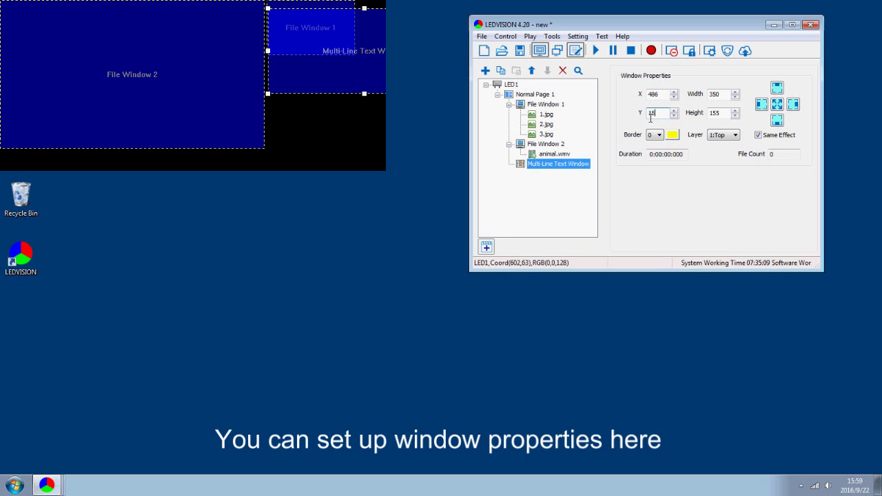
text(0)
key(Tab)
text(155)
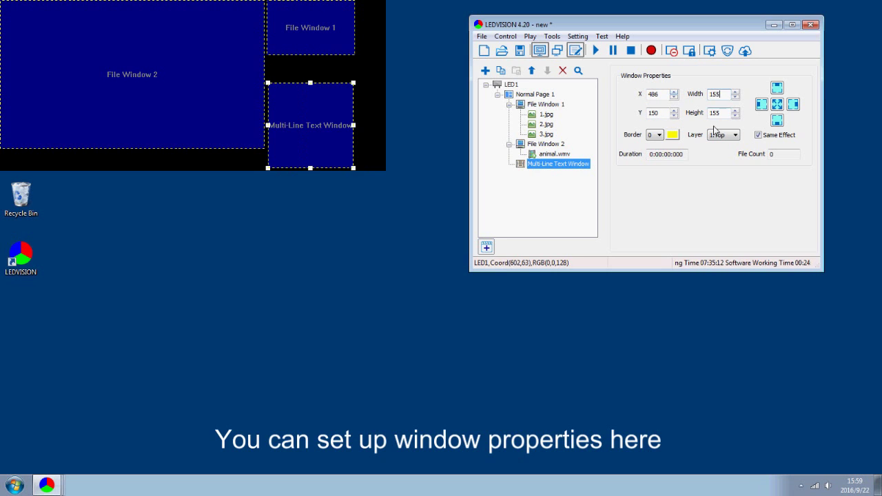
key(Tab)
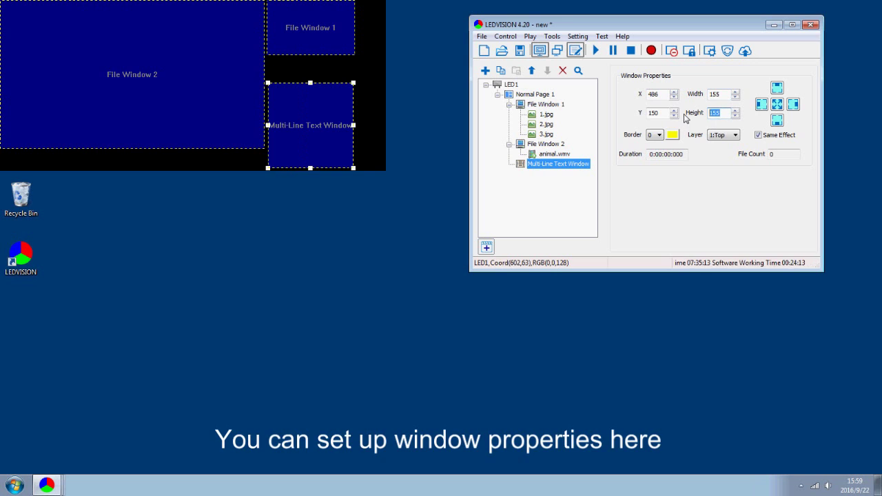
text(120)
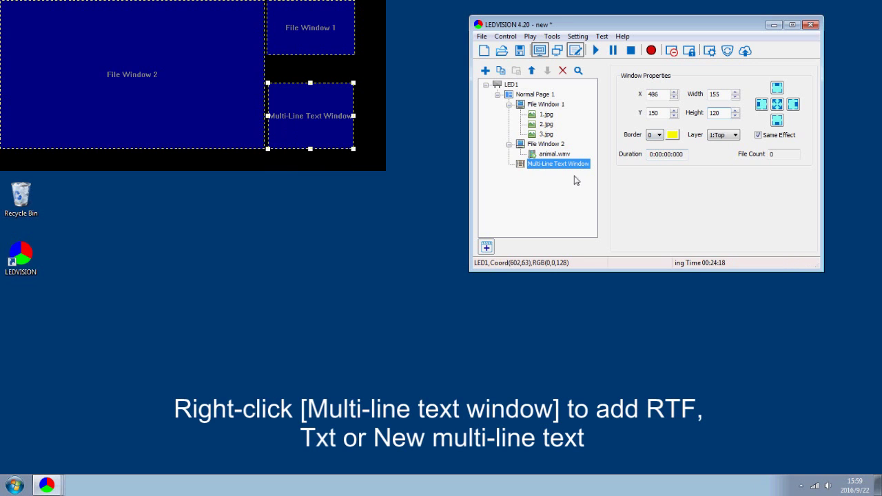
Add the text file 1.txt from the Documents library to the Multi-Line Text Window
right_click(559, 165)
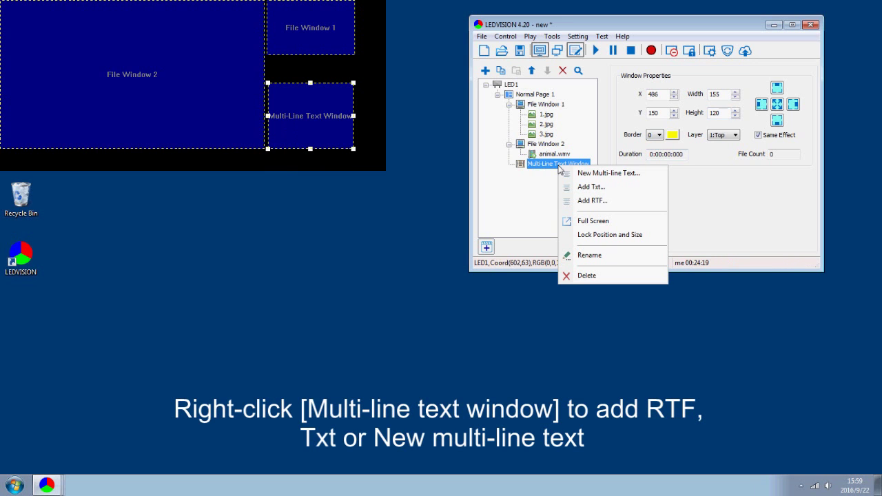
click(629, 191)
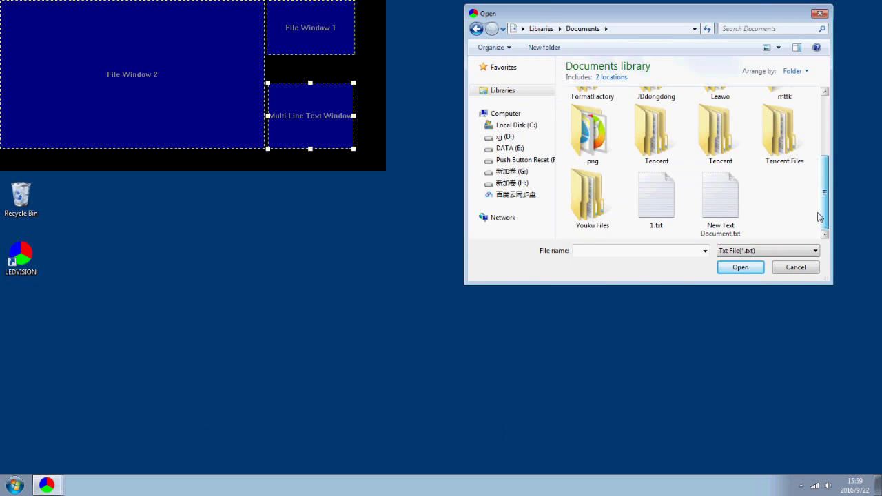
click(659, 203)
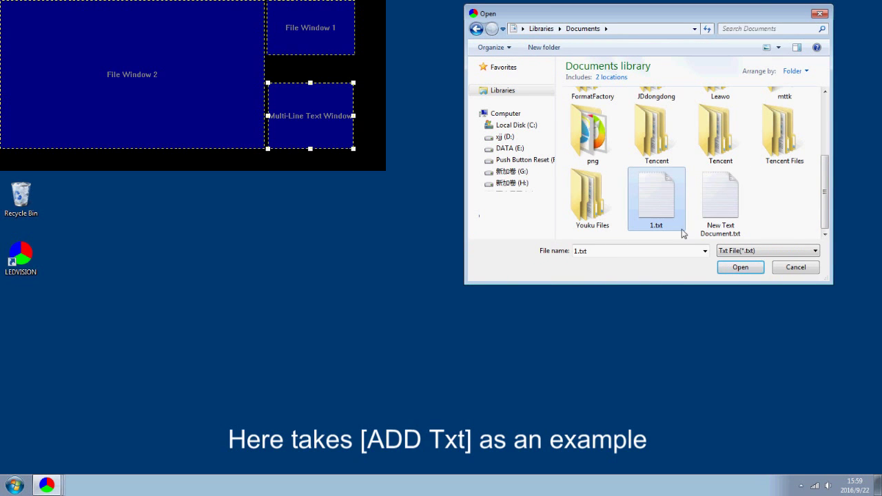
click(740, 268)
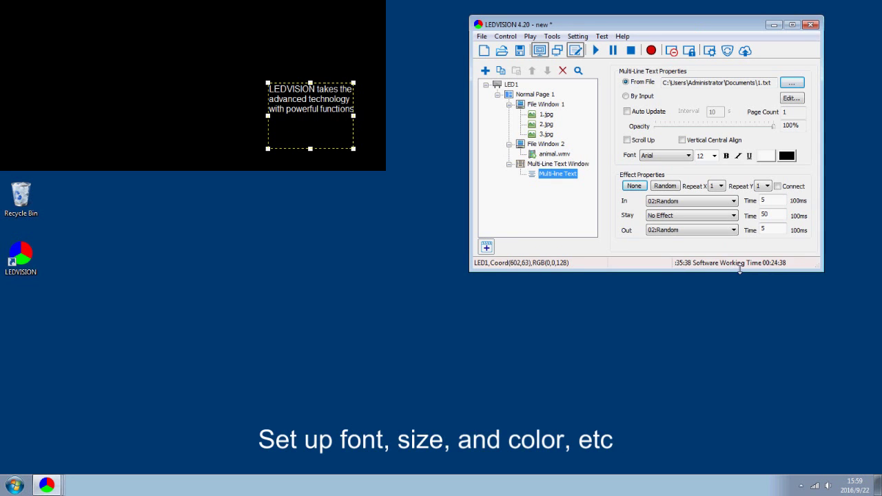
Try size 14 for the multi-line text, and return it to Arial, size 12, with white as the font colour
click(686, 155)
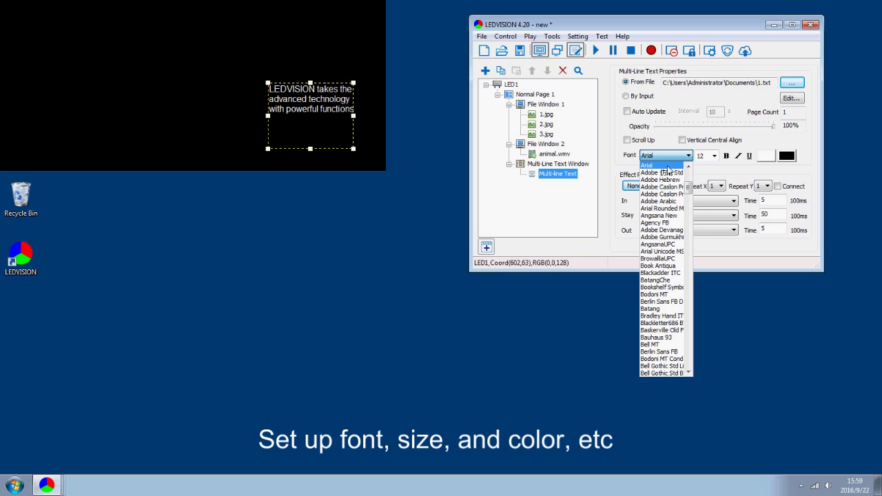
click(667, 165)
click(715, 156)
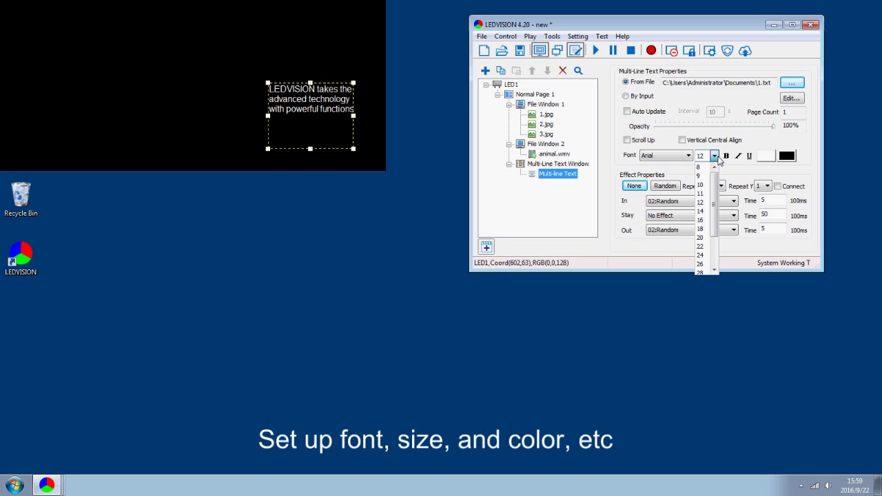
click(703, 212)
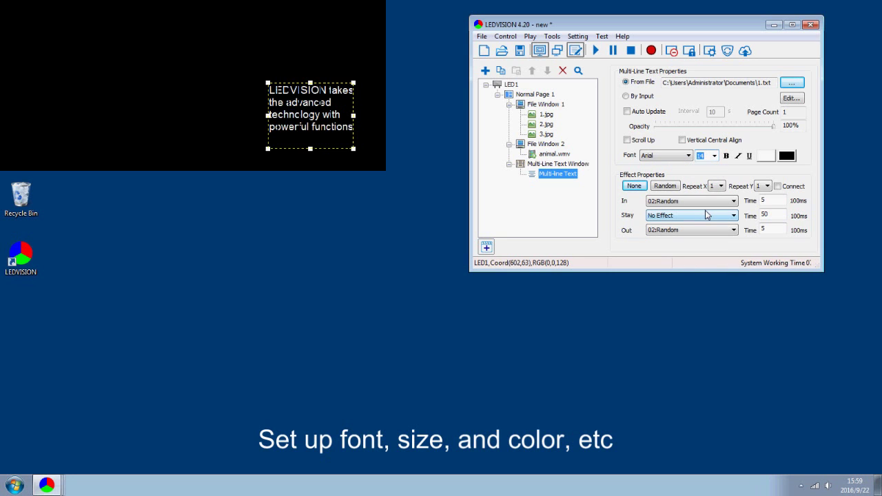
click(715, 156)
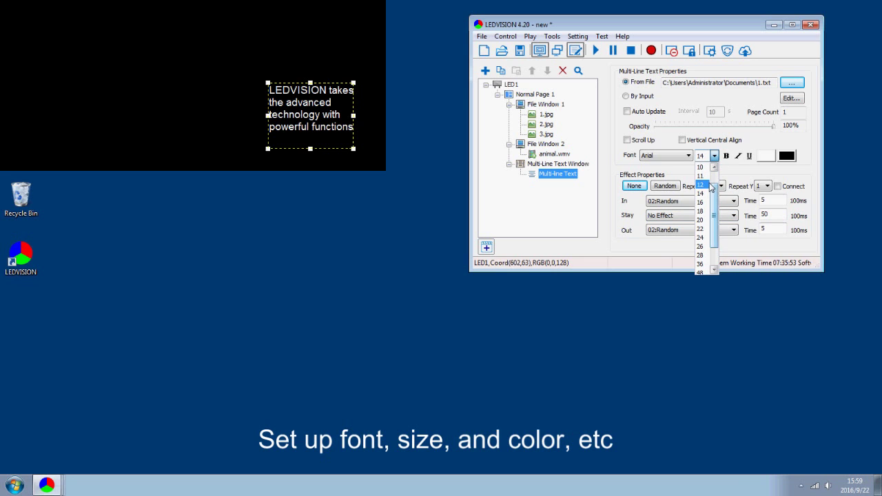
click(708, 186)
key(Up)
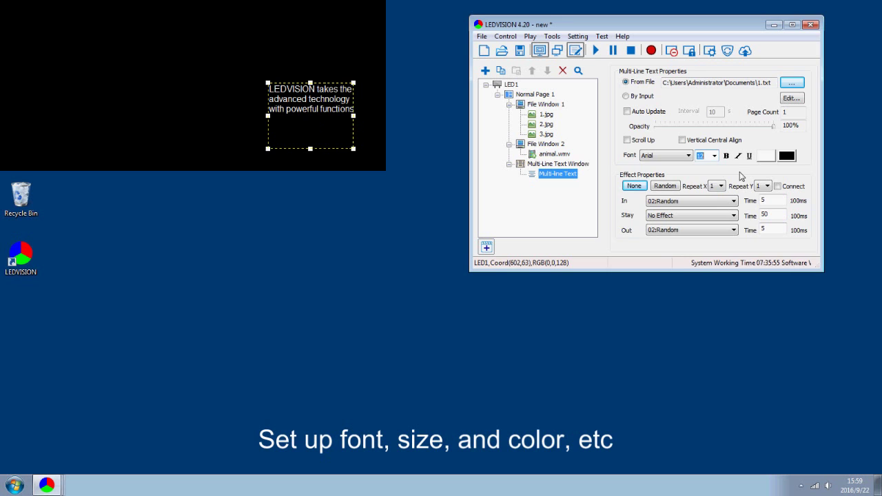
click(765, 158)
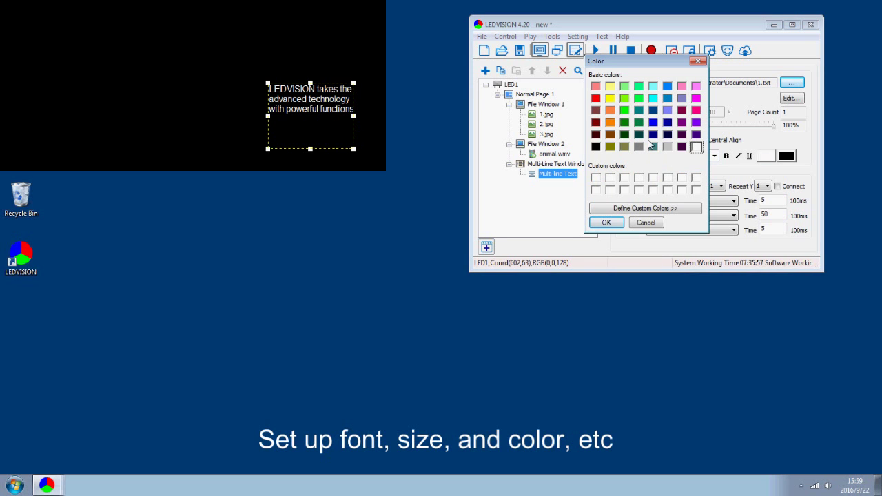
click(621, 224)
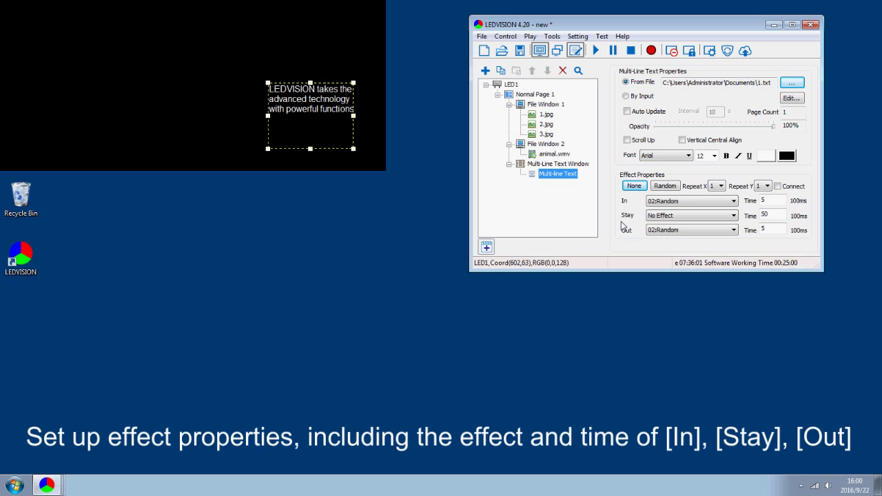
Set the multi-line text's In effect to 10:Under-Right Corner of Cover
click(693, 201)
click(691, 262)
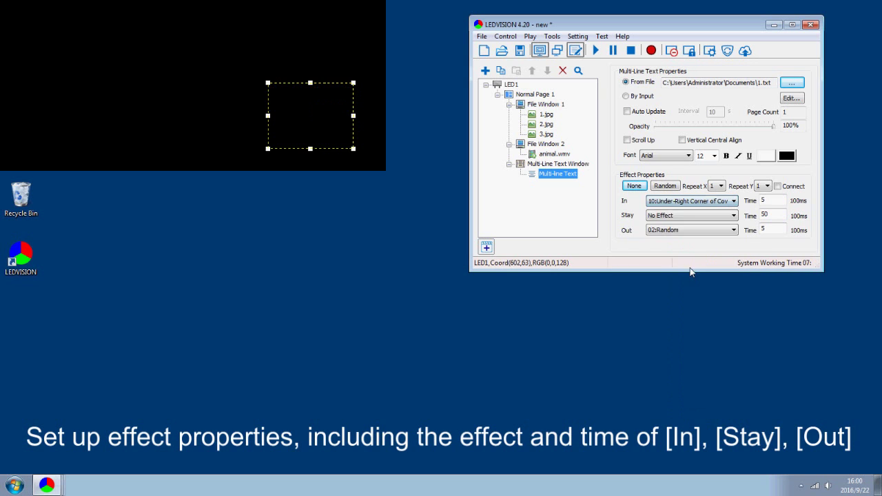
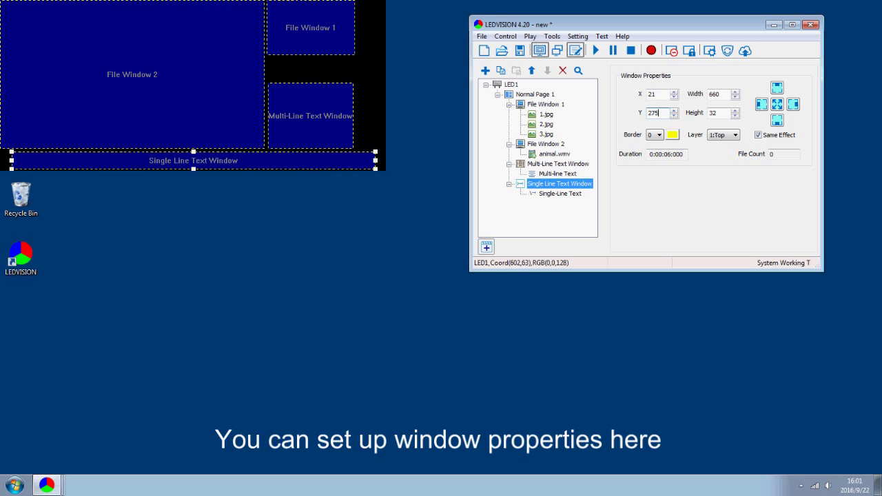
Set the Single Line Text Window's width to 600 and height to 32
double_click(714, 95)
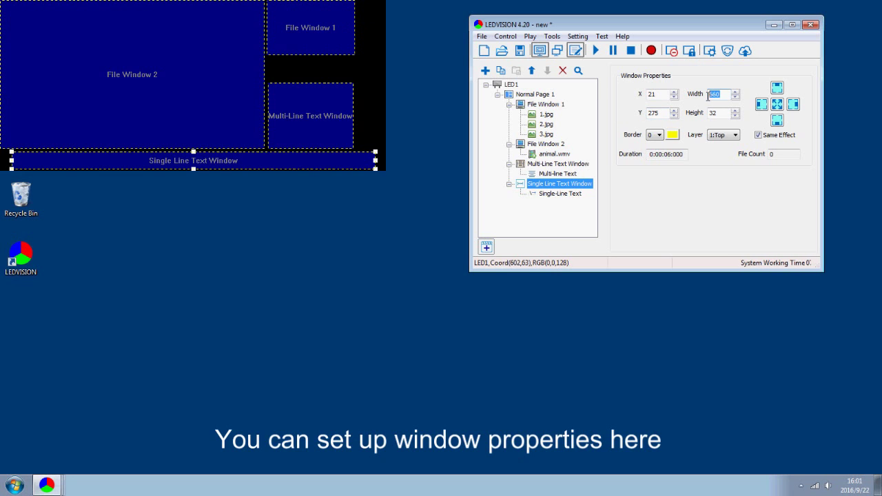
text(600)
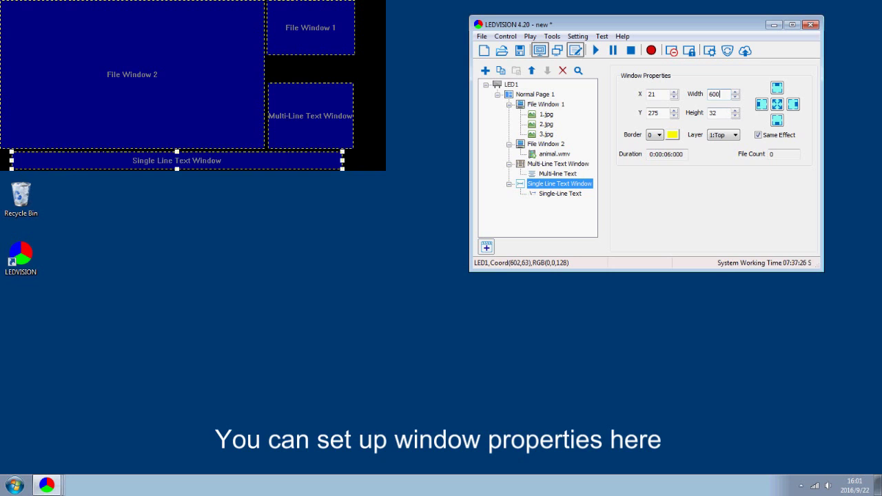
key(Tab)
text(32)
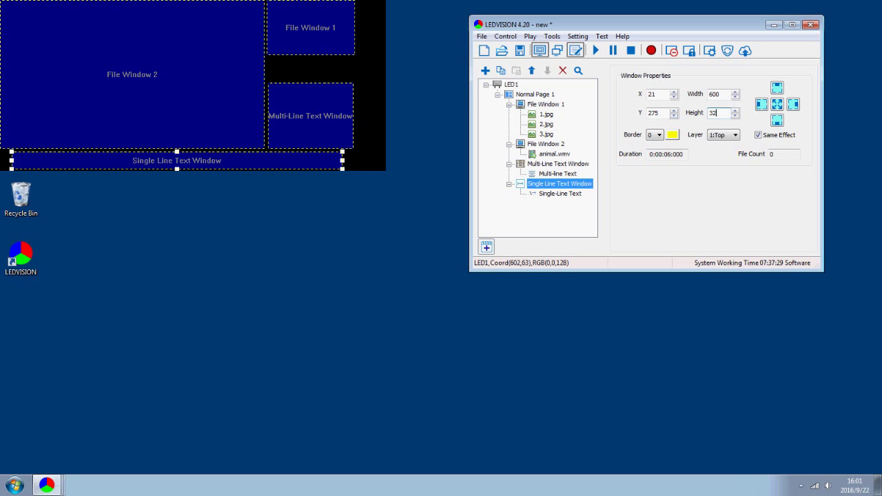
Load New Text Document.txt from the Documents library into the Single-Line Text, and enable Move Left and Head Close To Tail
click(568, 194)
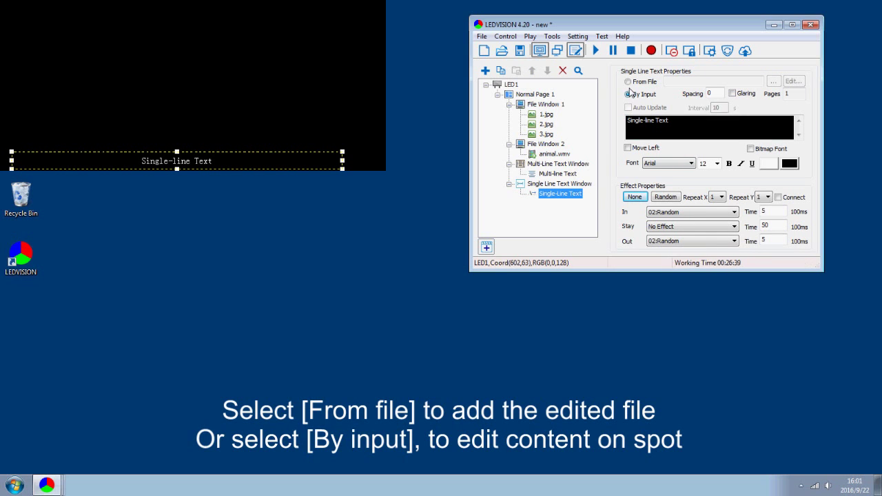
click(628, 82)
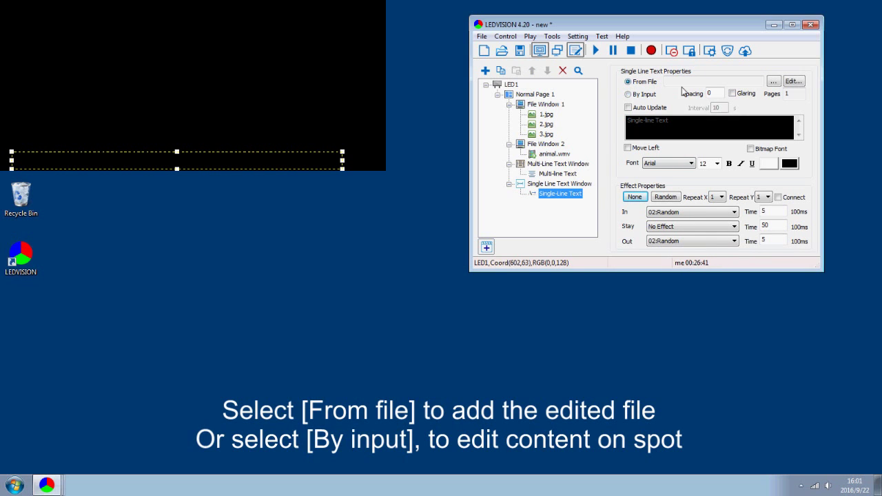
click(771, 81)
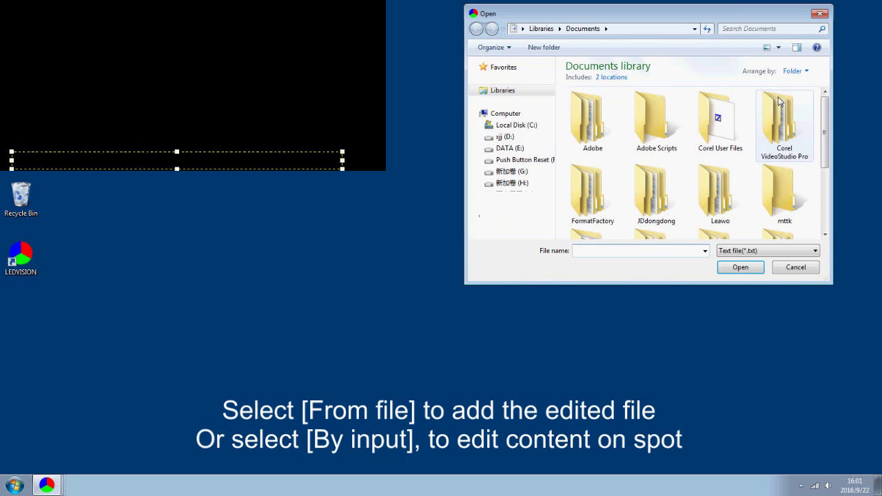
drag(824, 162, 825, 221)
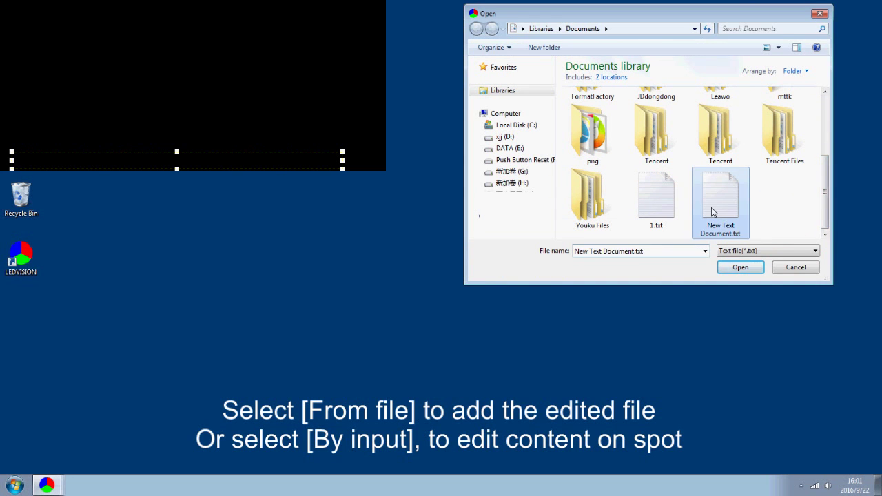
click(714, 210)
click(740, 268)
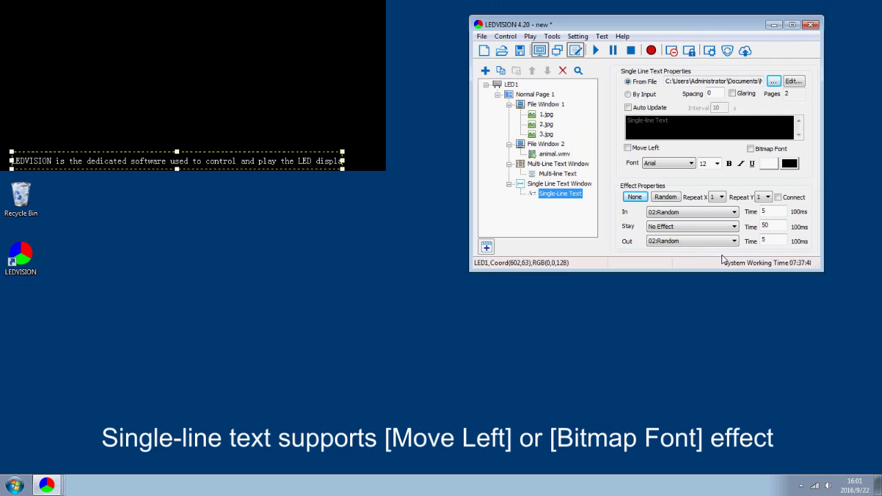
click(627, 148)
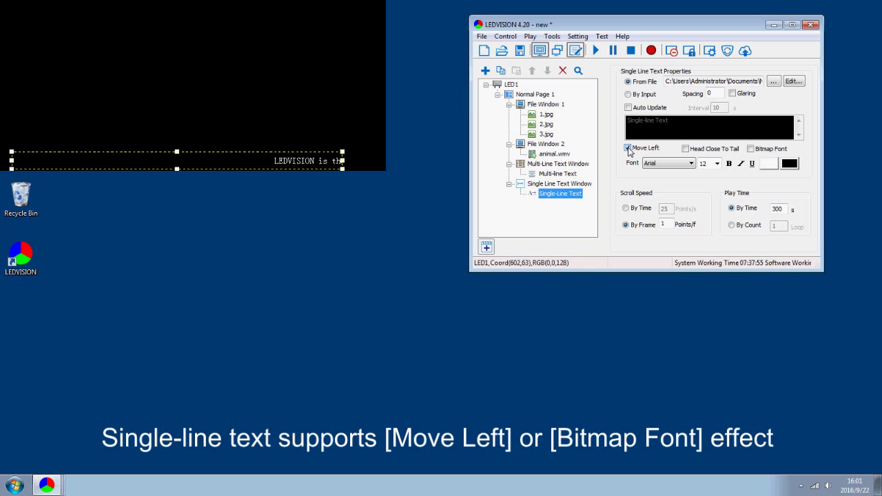
click(686, 149)
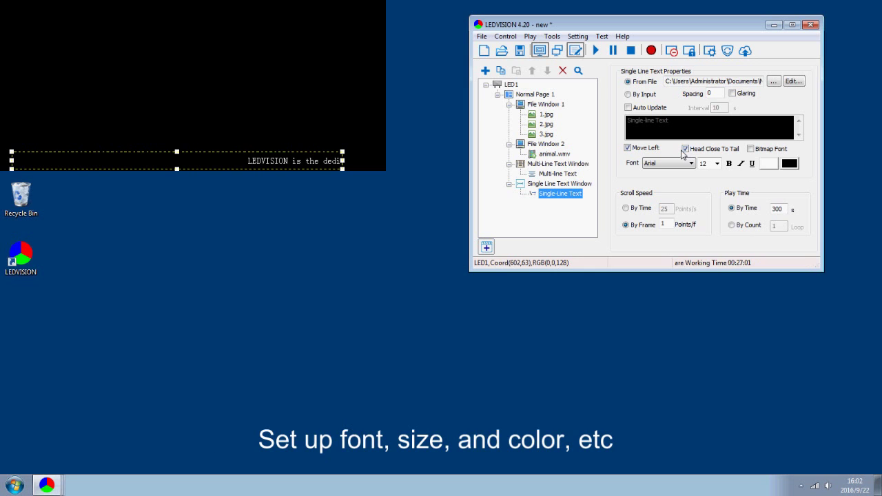
Format the Single-Line Text in Arial, size 14, with red as the font colour
click(679, 164)
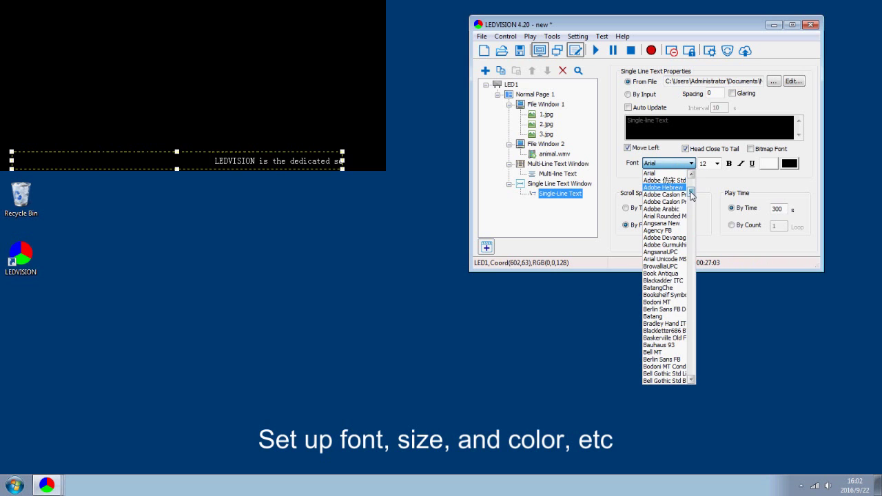
scroll(691, 186, up, 7)
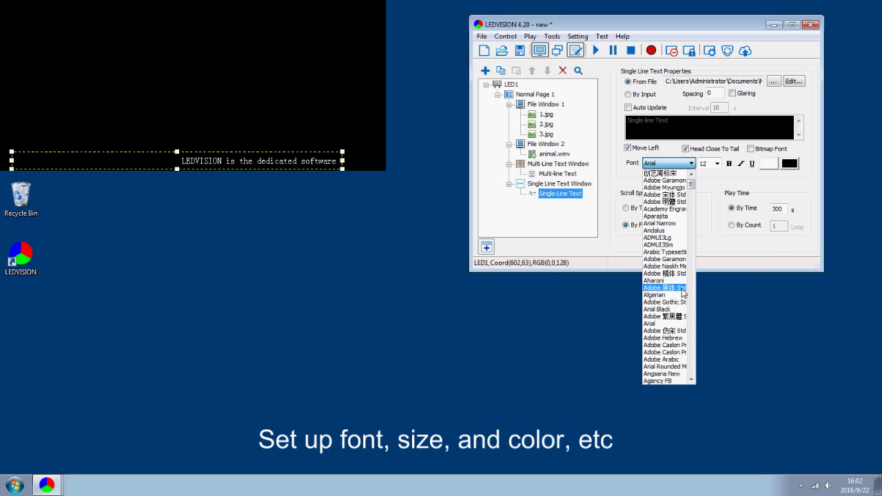
click(669, 323)
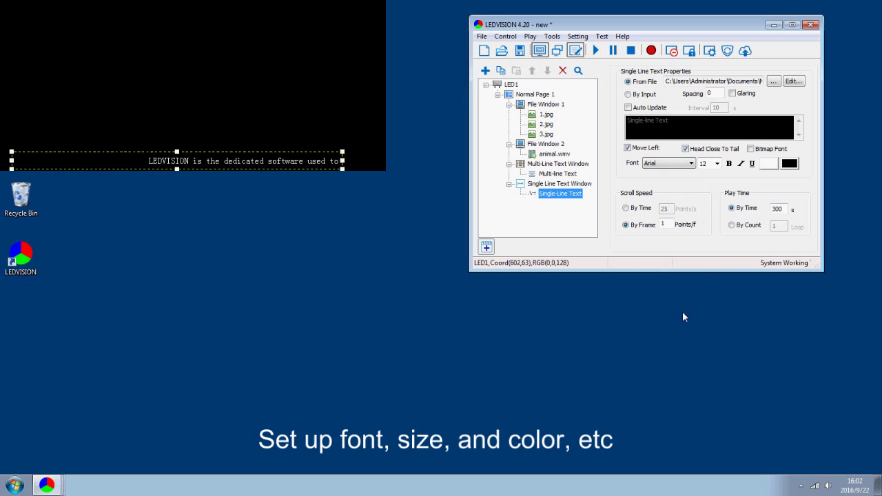
click(717, 163)
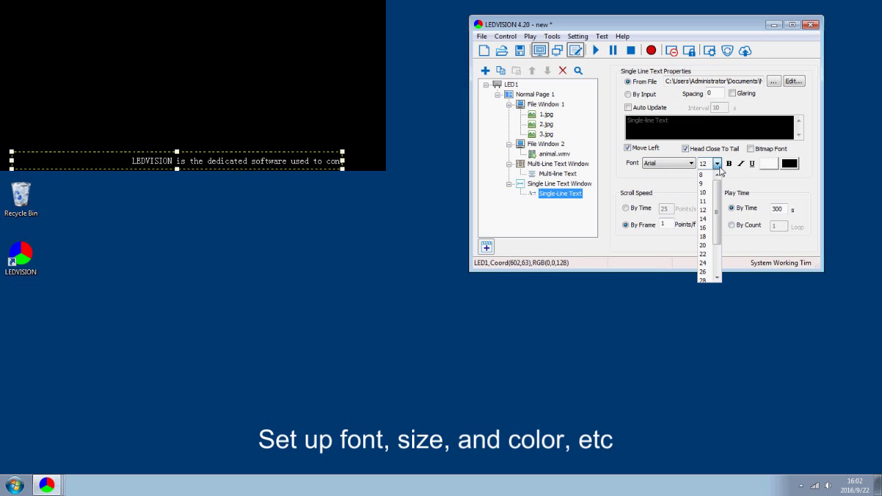
click(707, 219)
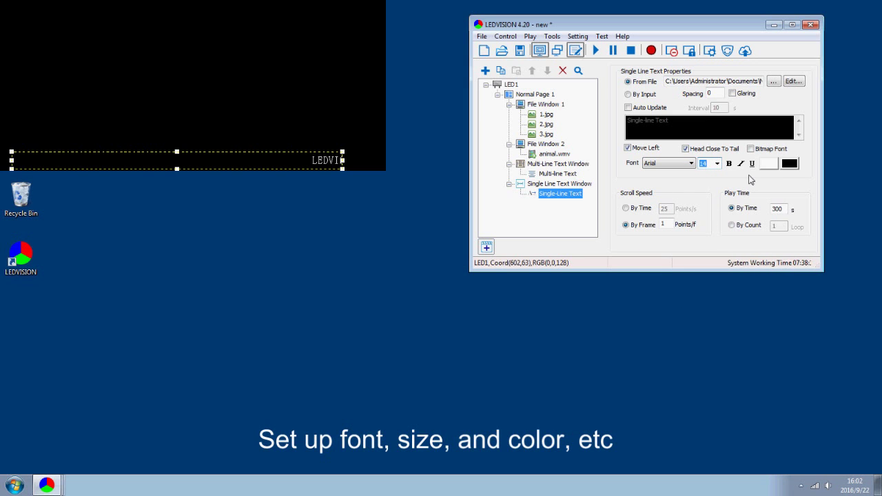
click(767, 164)
click(596, 98)
click(615, 225)
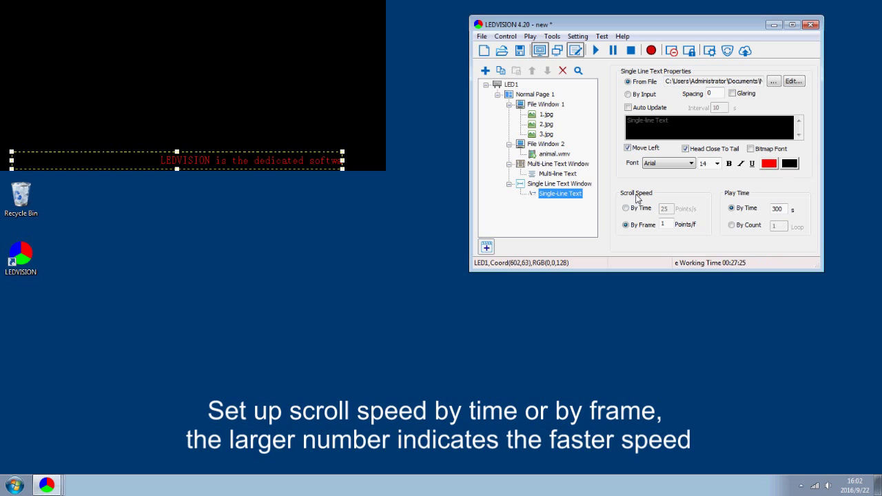
Set the Single-Line Text's scroll speed By Frame to 2 Points/f and its play time By Count with 1 loop
click(628, 212)
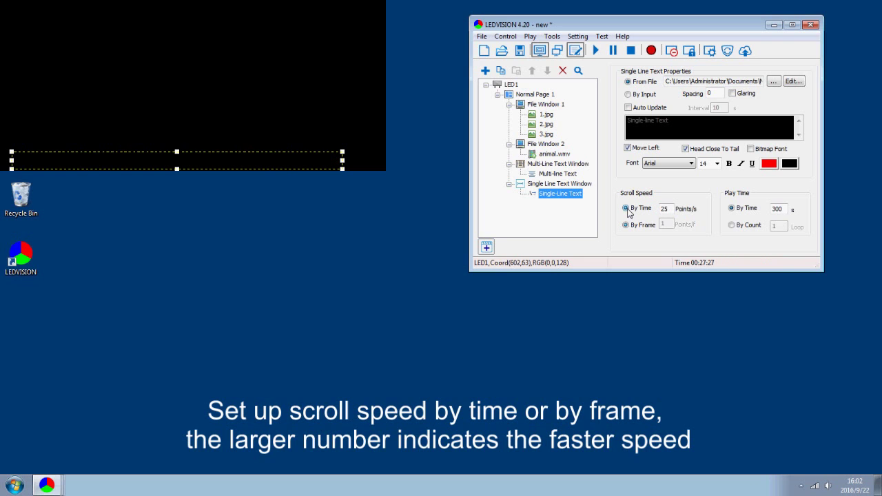
click(627, 225)
double_click(660, 226)
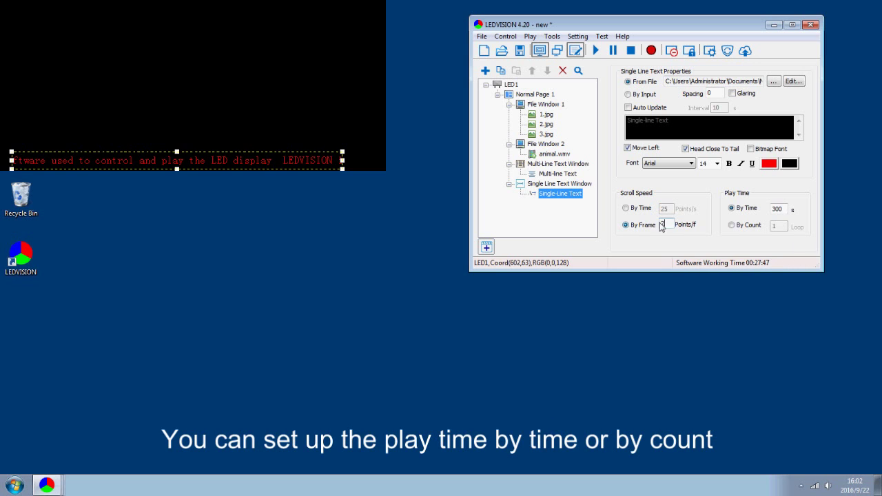
click(732, 226)
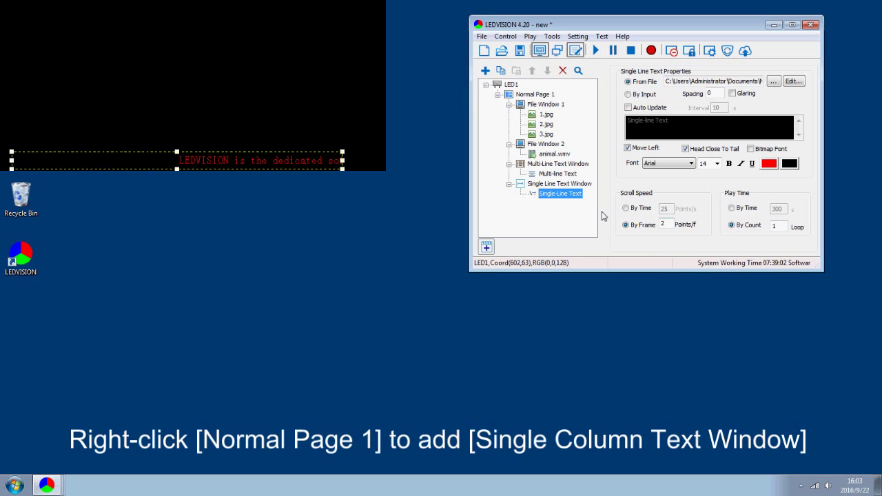
Add a Single Column Text Window to Normal Page 1 and position it at X 664, Y 13
right_click(535, 96)
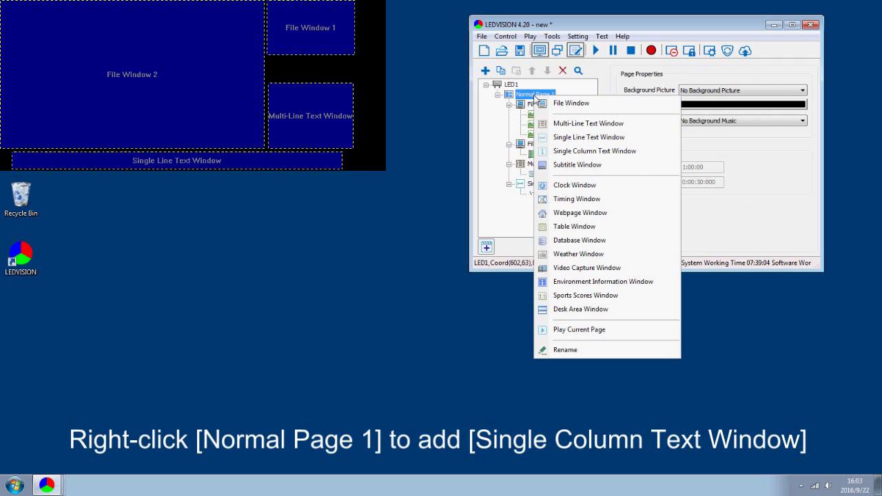
click(612, 151)
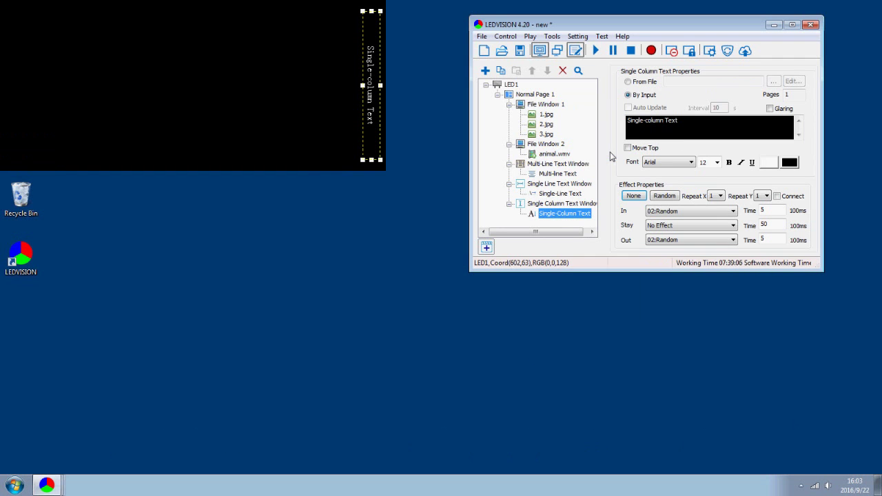
click(589, 205)
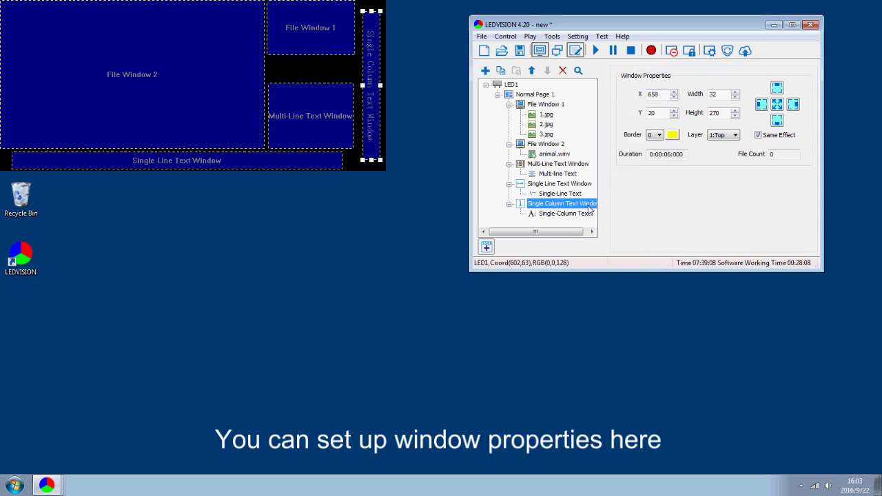
click(648, 95)
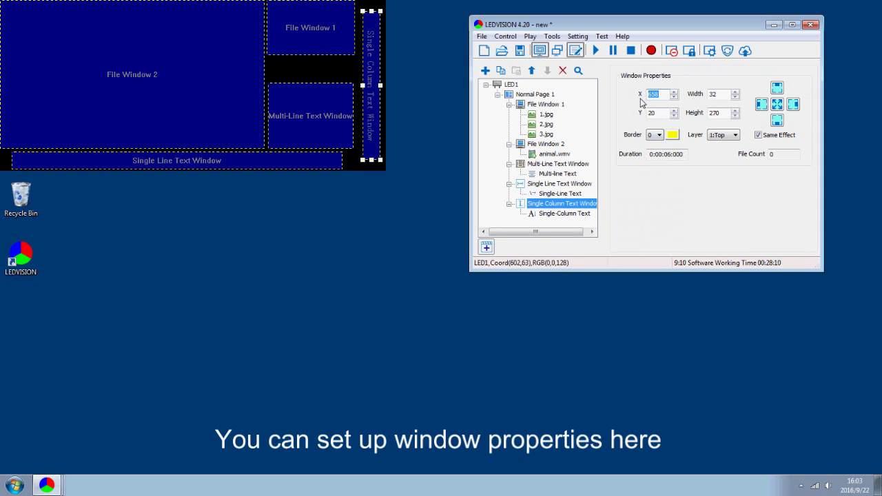
text(664)
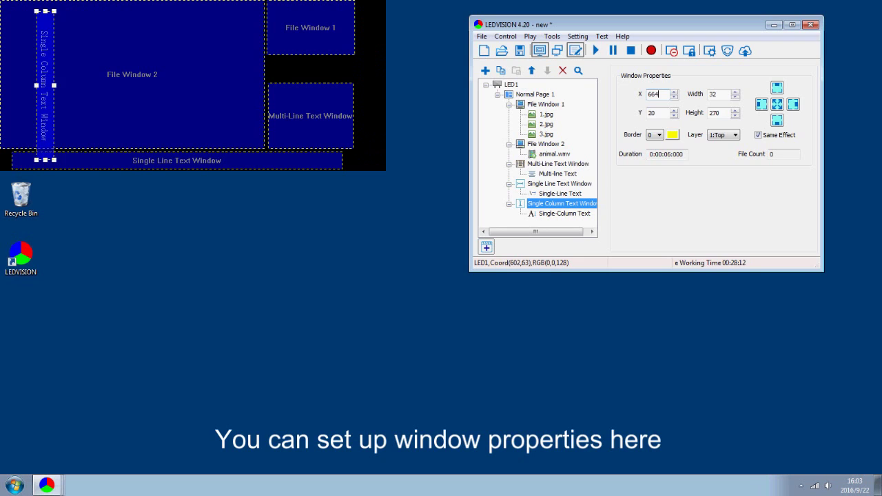
key(Tab)
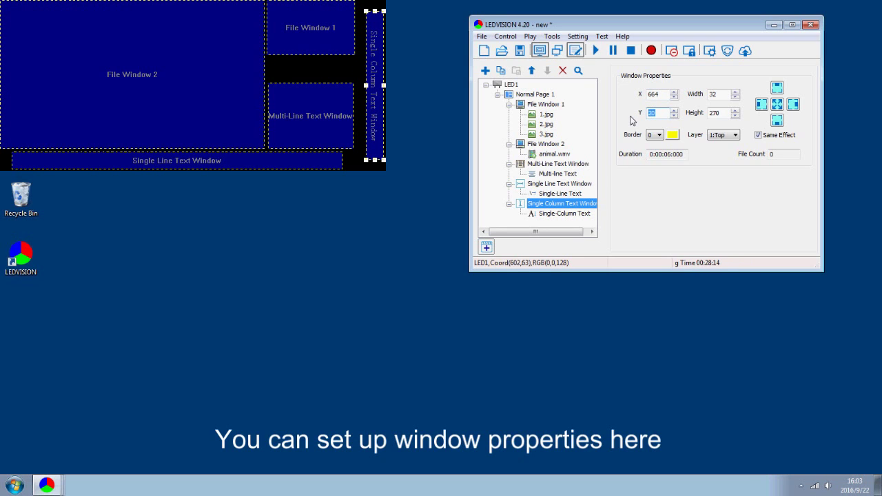
text(13)
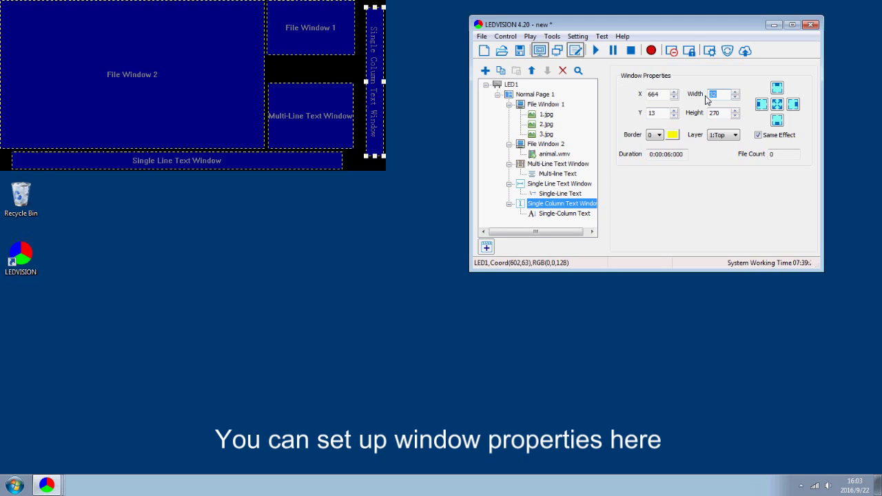
double_click(723, 111)
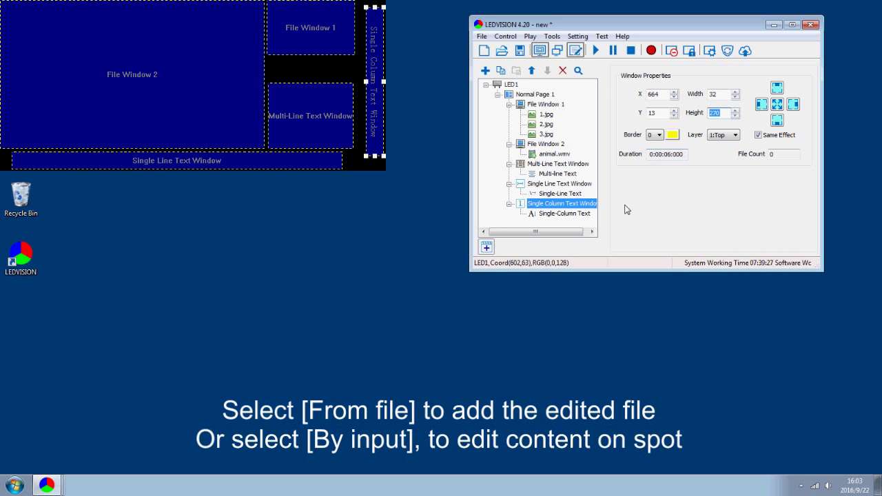
click(575, 214)
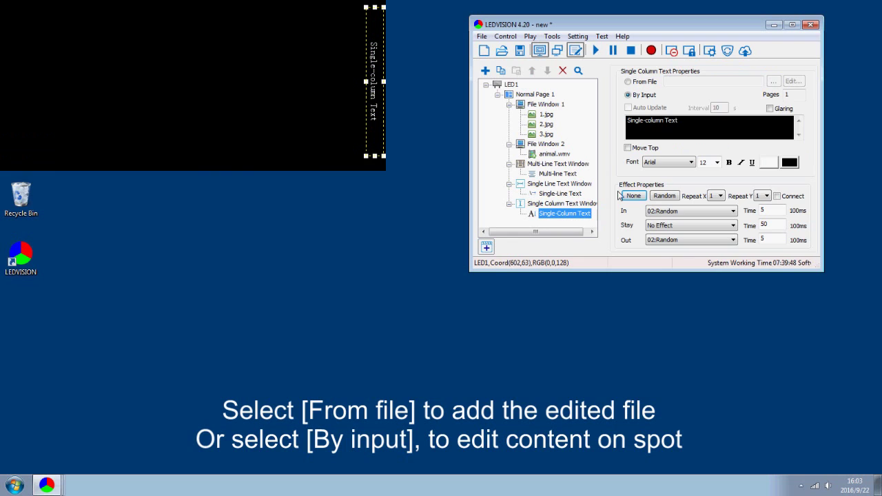
click(628, 82)
click(629, 96)
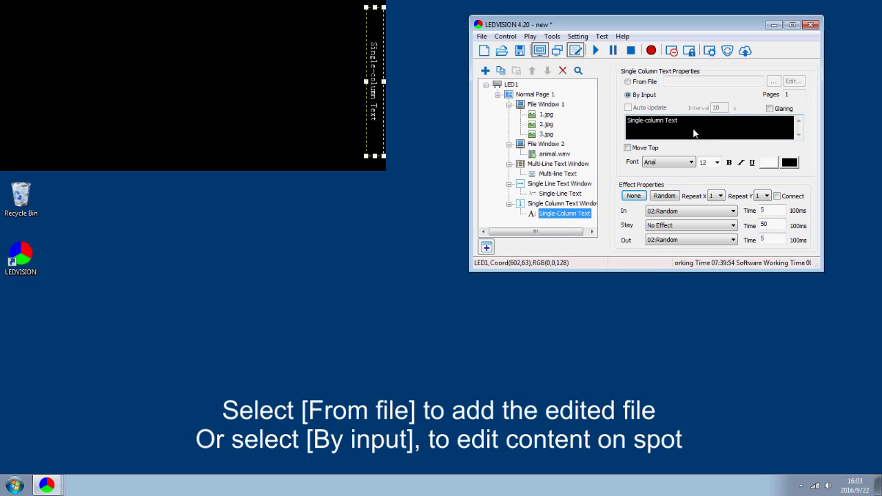
drag(679, 121, 621, 121)
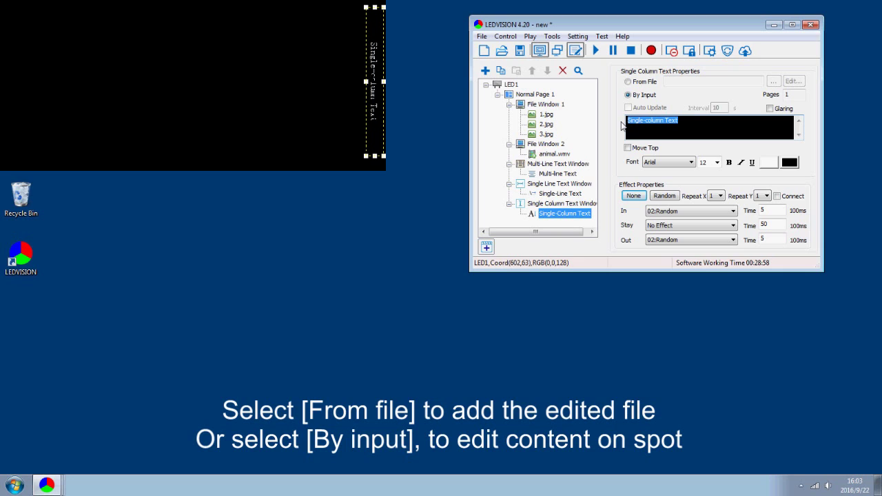
text(www.ledne)
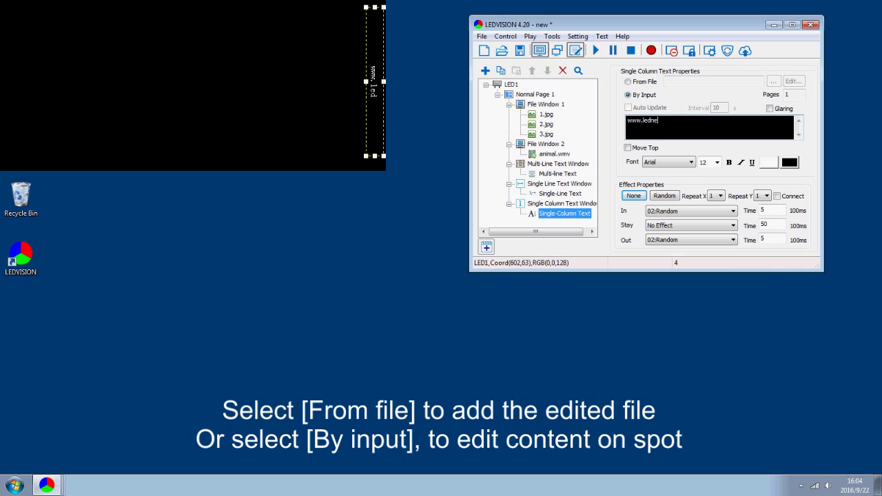
text(ts.com)
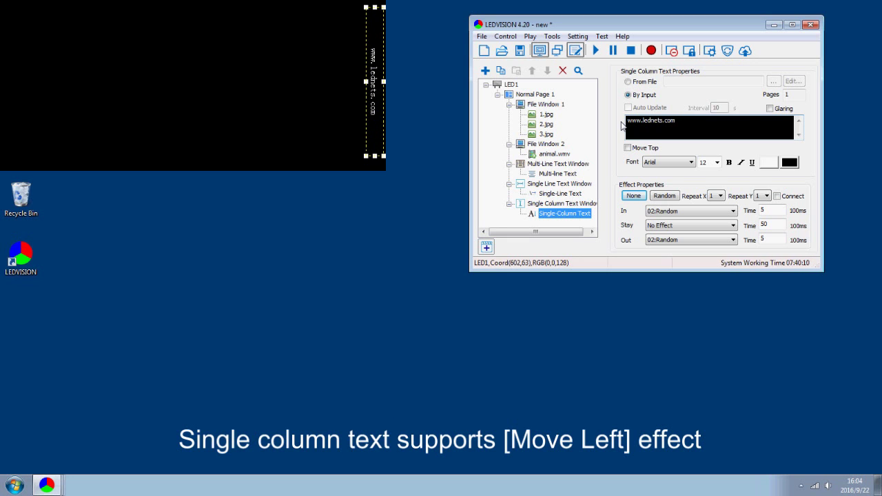
click(628, 148)
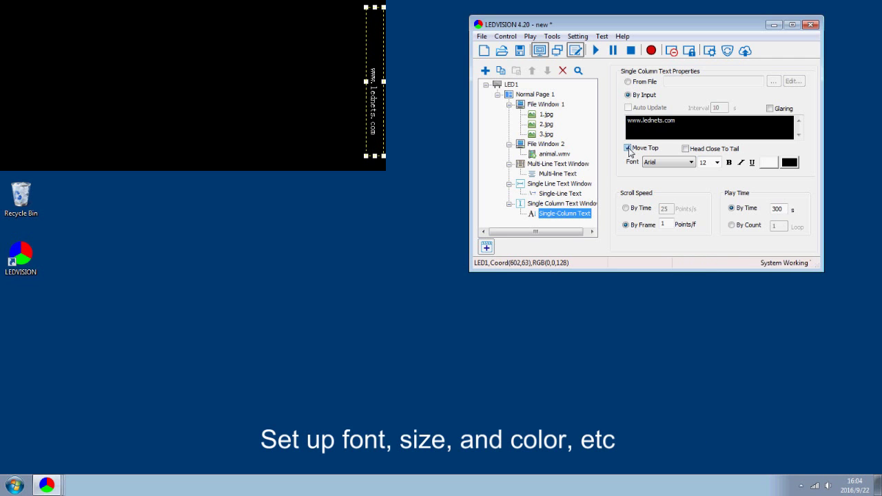
Format the Single-Column Text in Arial, size 14, with red as the font colour
click(691, 163)
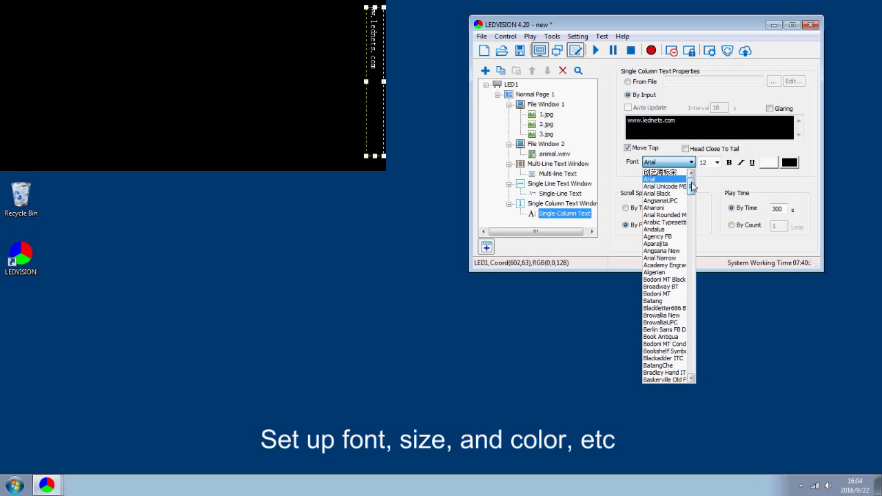
click(660, 179)
click(717, 162)
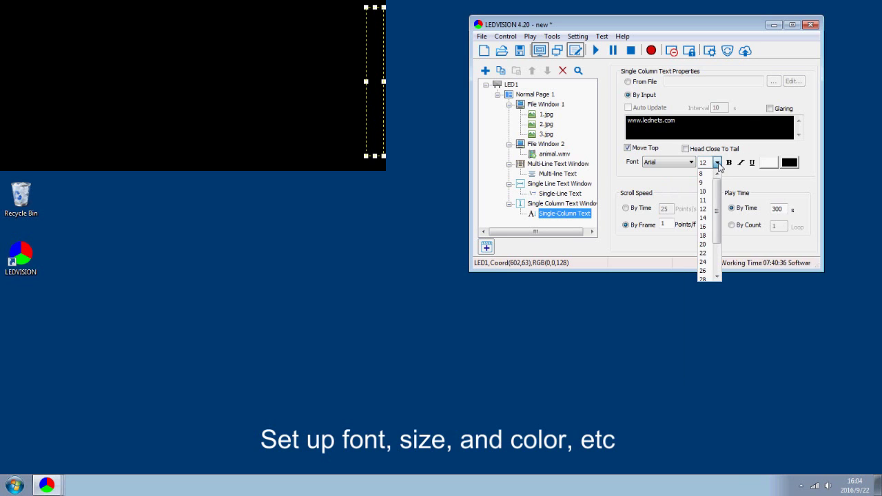
click(705, 218)
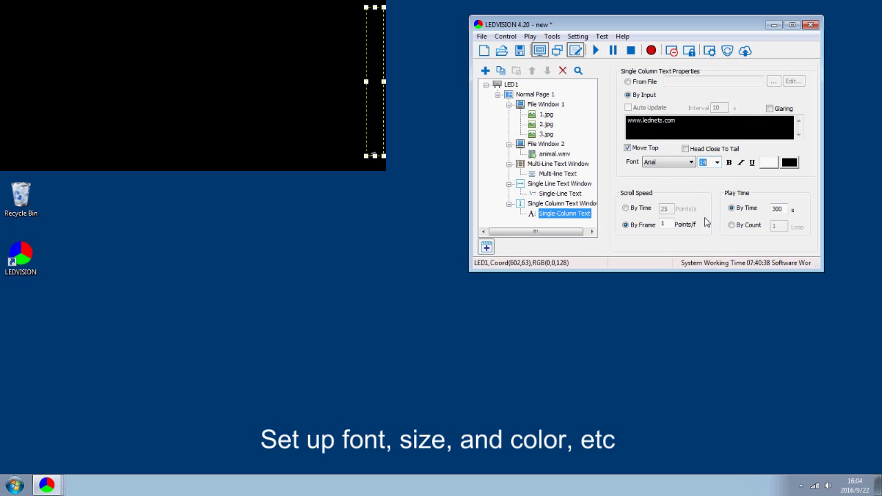
click(769, 163)
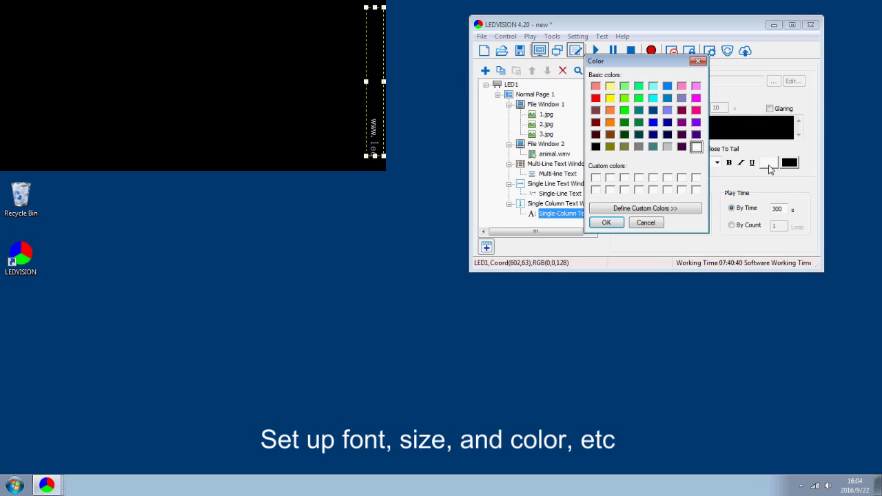
click(595, 98)
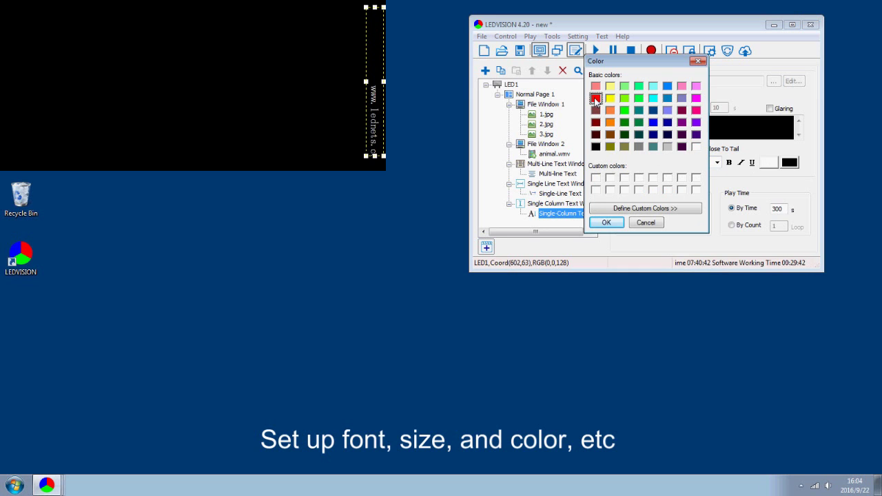
click(615, 223)
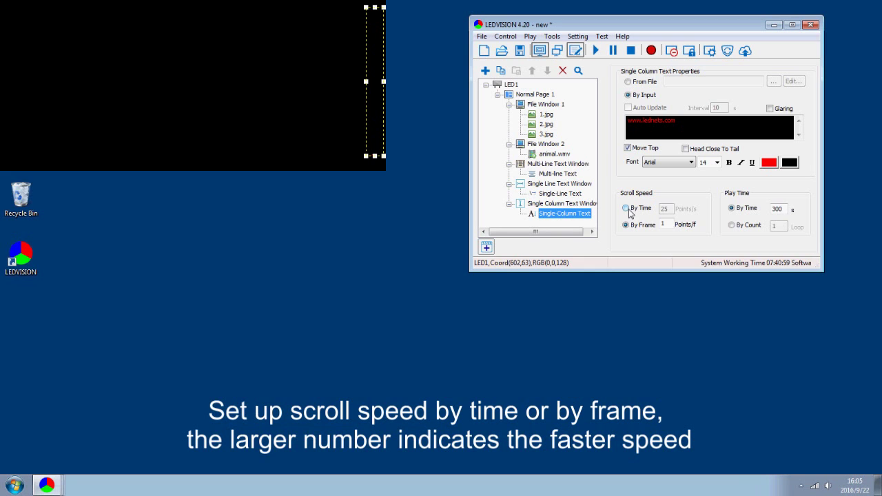
Set the Single-Column Text's scroll speed By Frame to 1 Points/f and its play time By Count with 1 loop
click(626, 226)
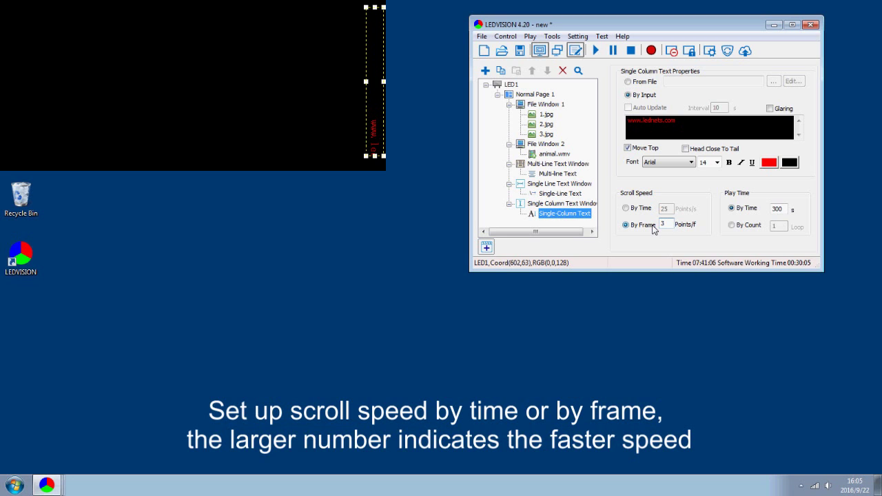
key(shift+Home)
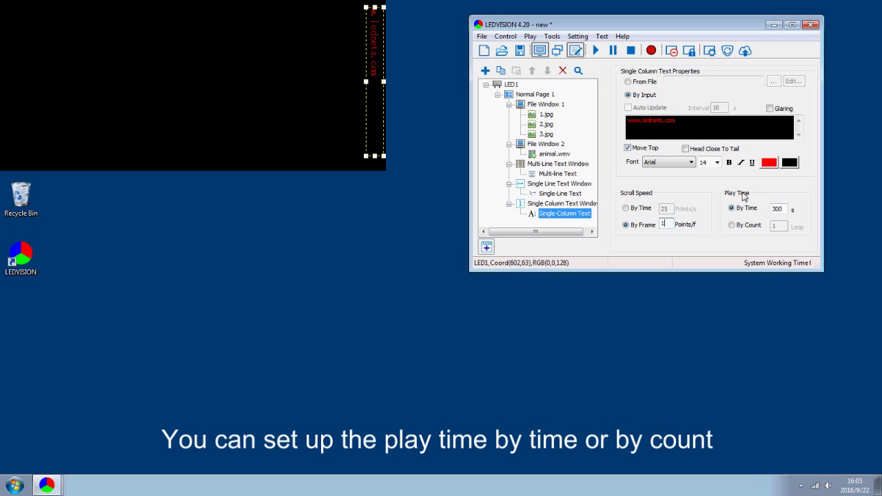
click(732, 225)
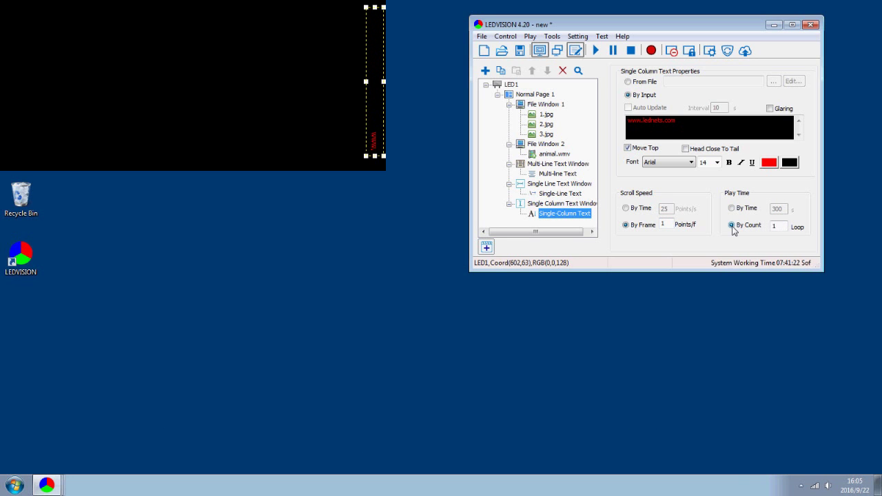
Add a Clock Window to Normal Page 1 at X 478, Y 85, with width 171 and height 85
right_click(538, 95)
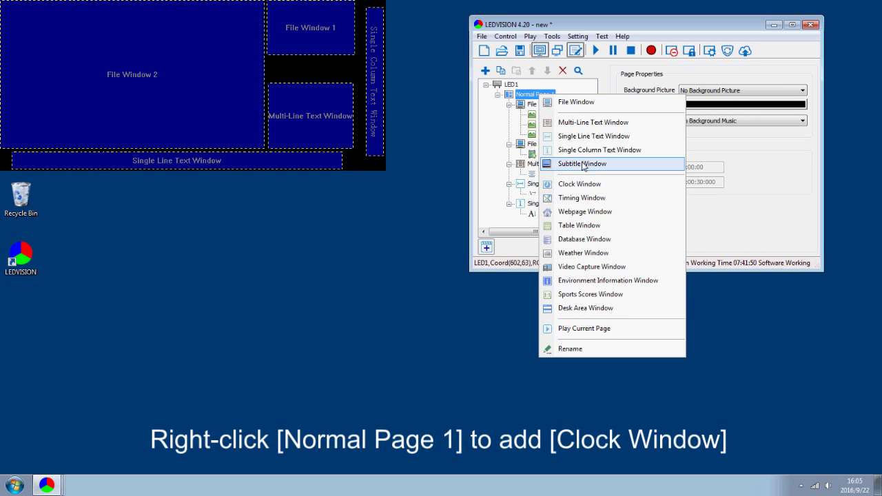
click(585, 184)
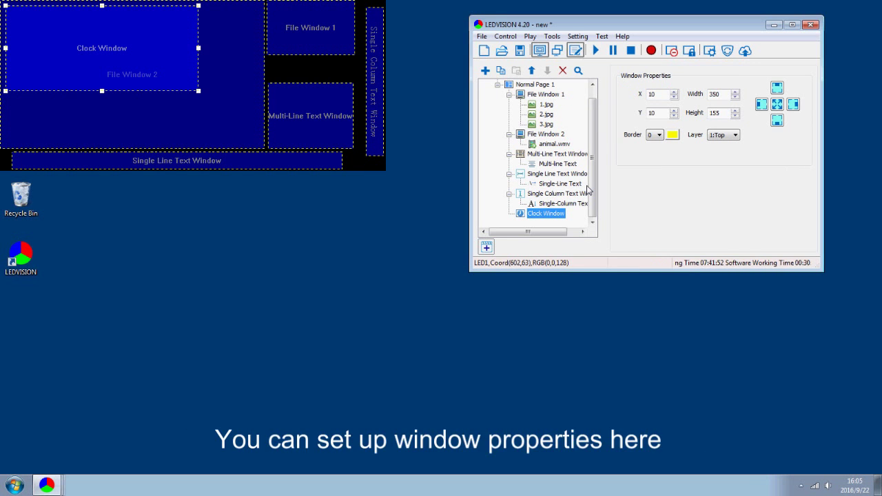
double_click(662, 96)
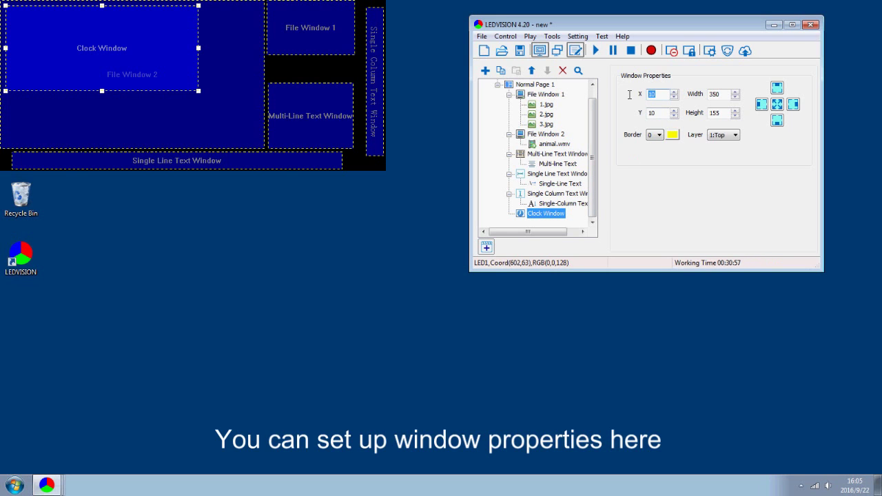
text(478)
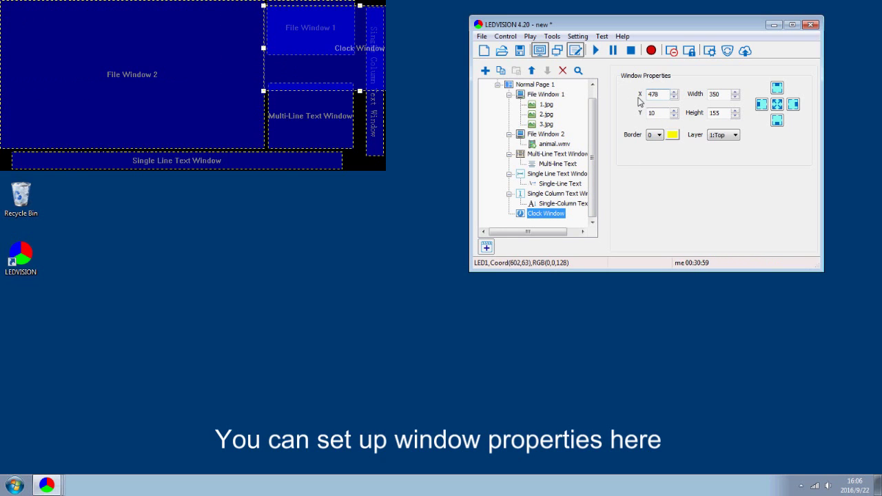
text(85)
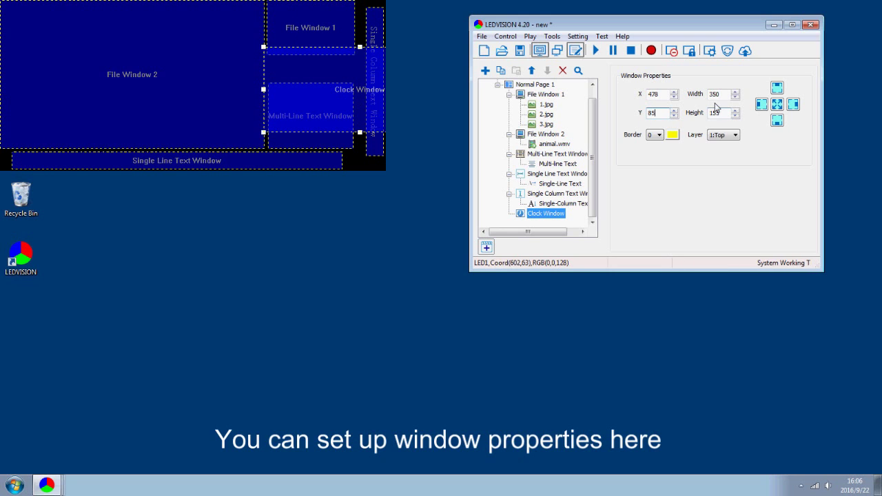
text(171)
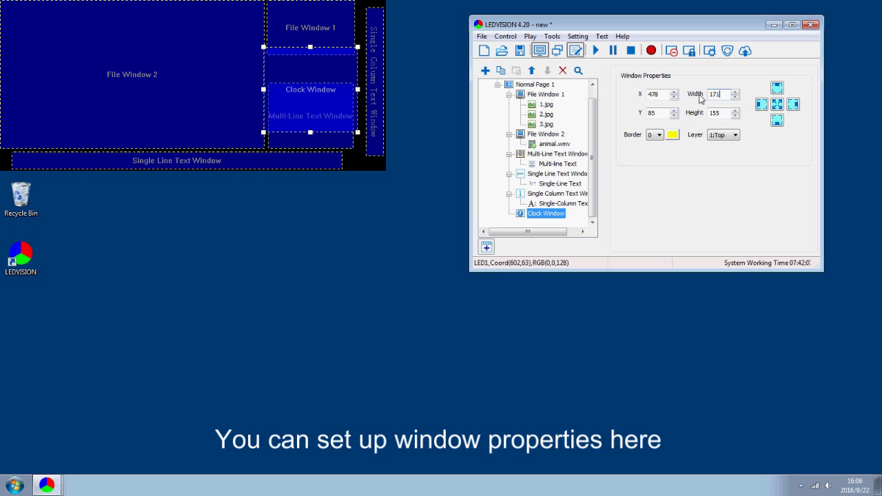
key(Tab)
text(85)
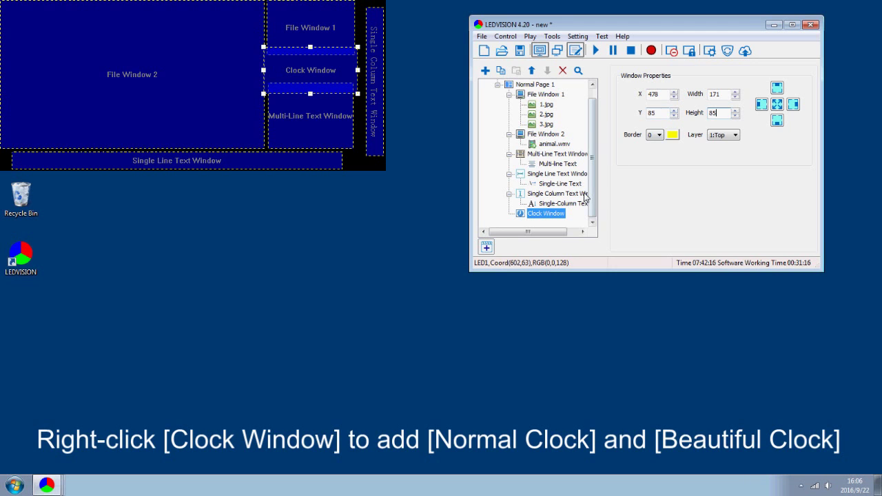
Add a Normal Clock and a Beautiful Clock to the Clock Window, and select the Normal Clock
right_click(558, 216)
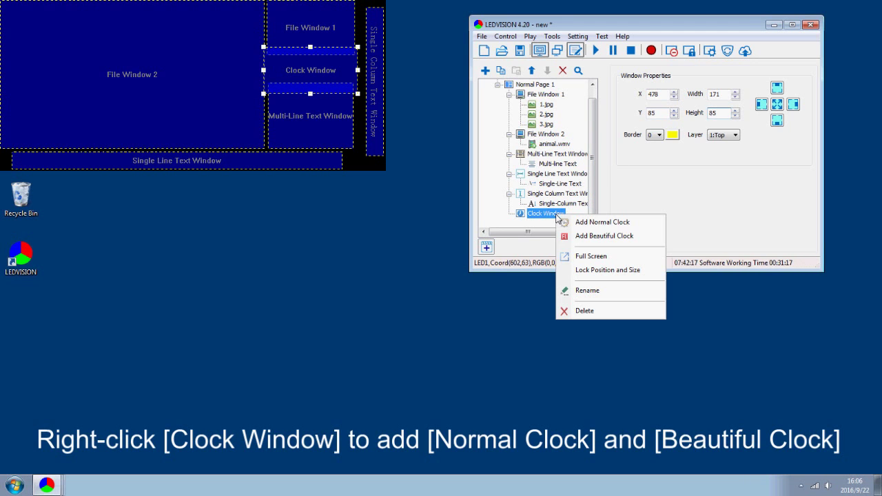
click(601, 222)
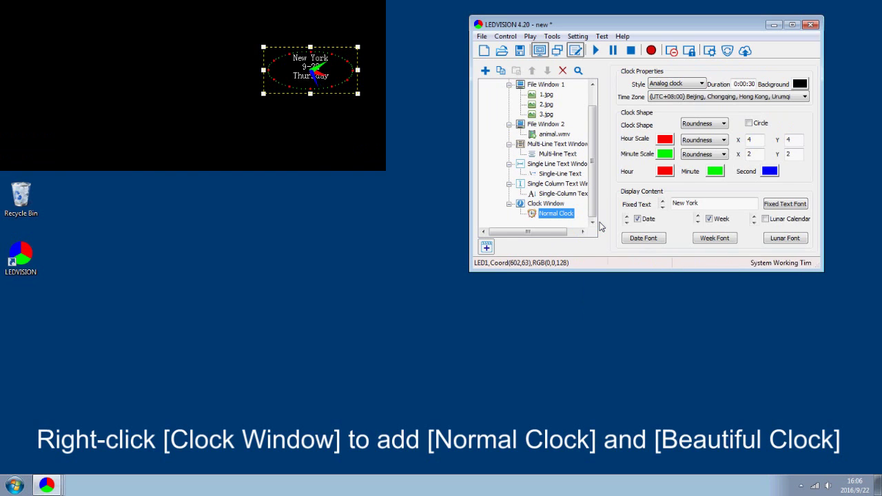
right_click(552, 204)
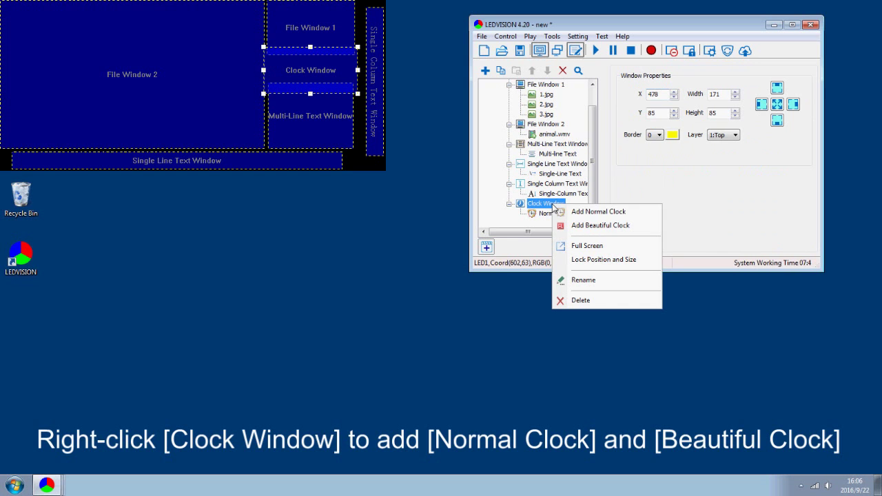
click(581, 227)
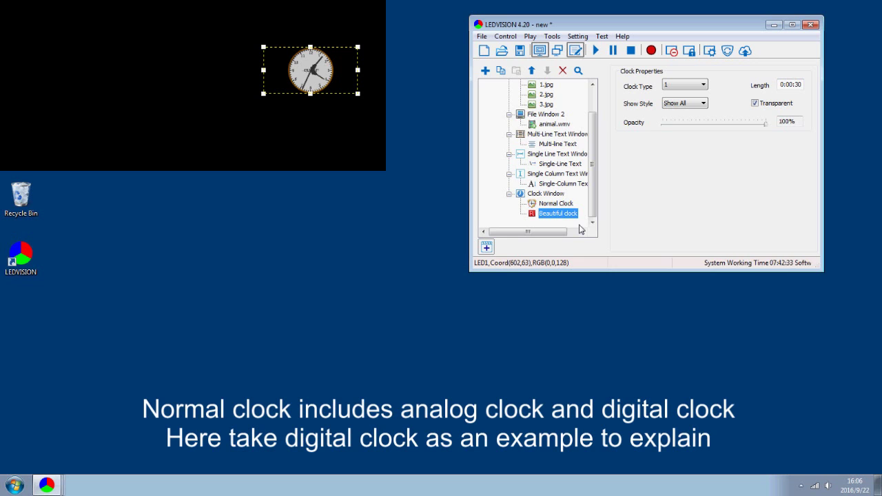
click(560, 206)
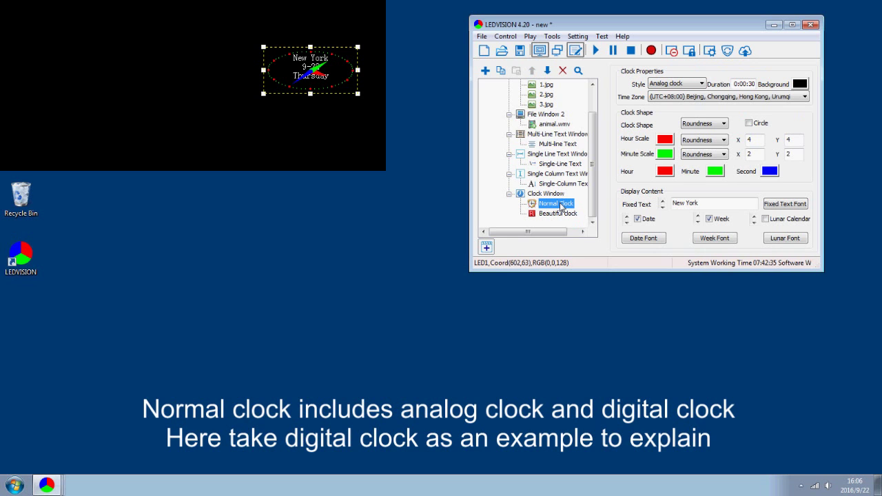
Set the Normal Clock's style to 2008-08-08 and exclude the hour, minute and second from its displayed content
click(702, 83)
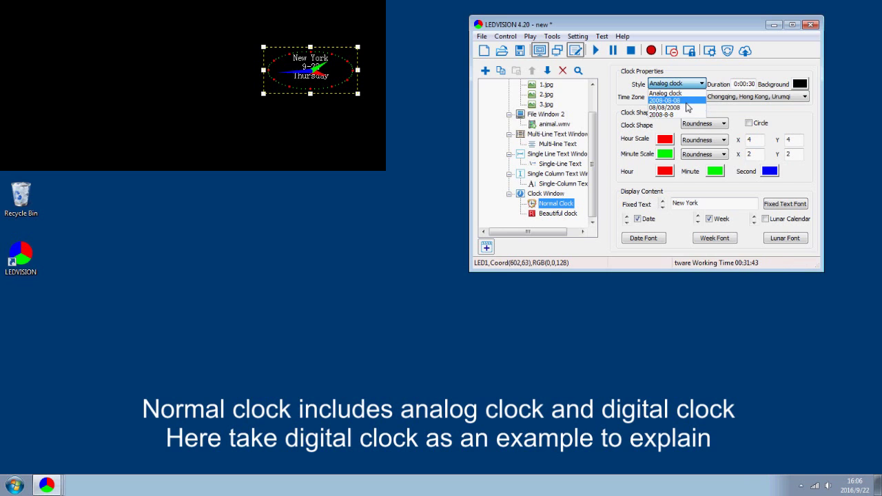
click(686, 100)
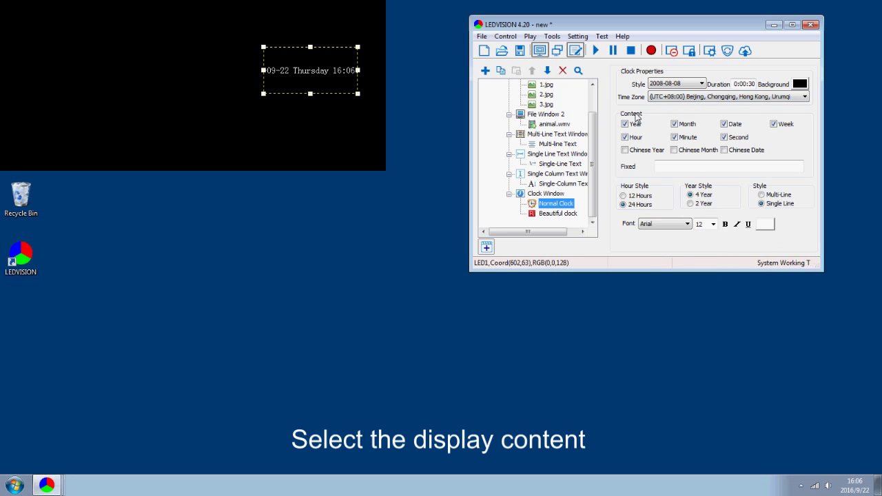
click(724, 138)
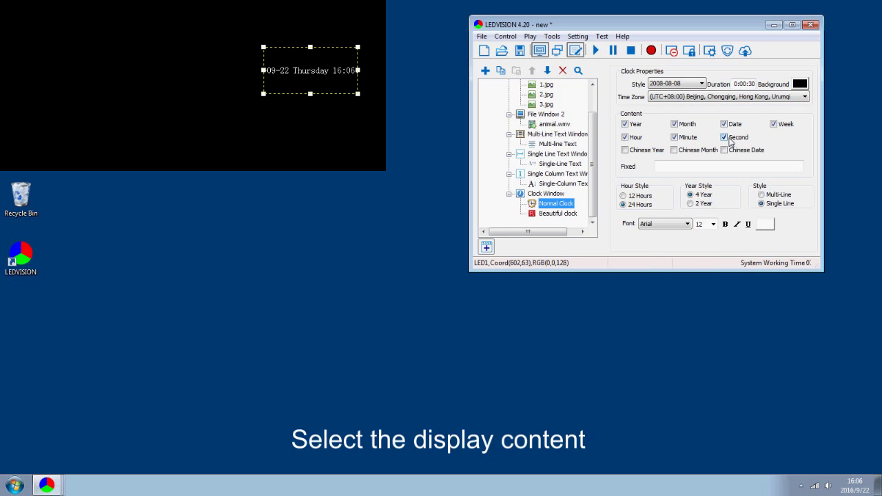
click(625, 137)
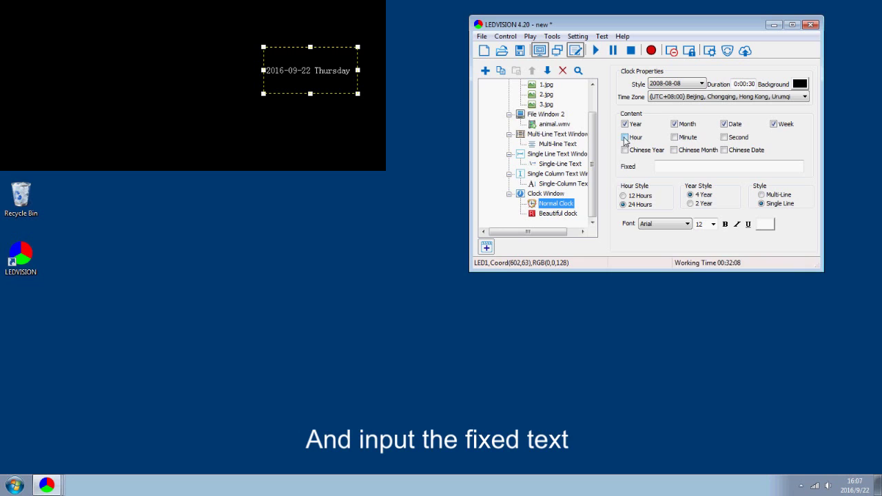
click(677, 166)
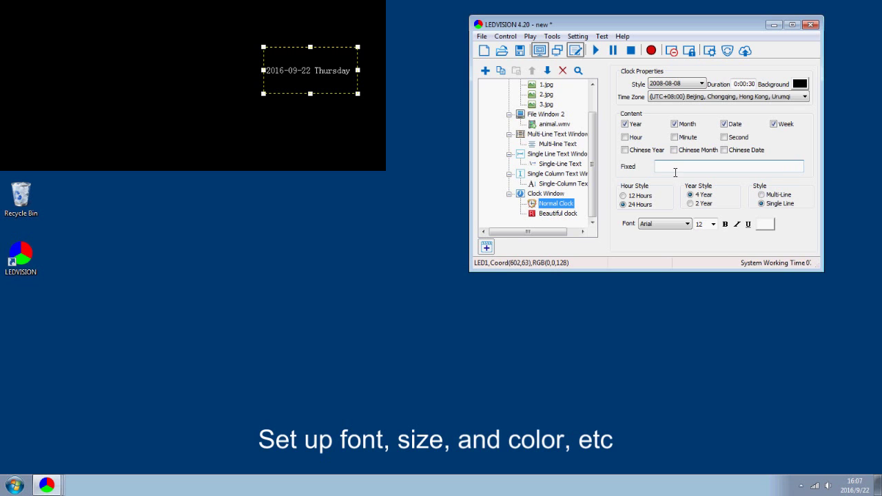
Format the Normal Clock's text in Arial, size 12, with white as the font colour
click(687, 225)
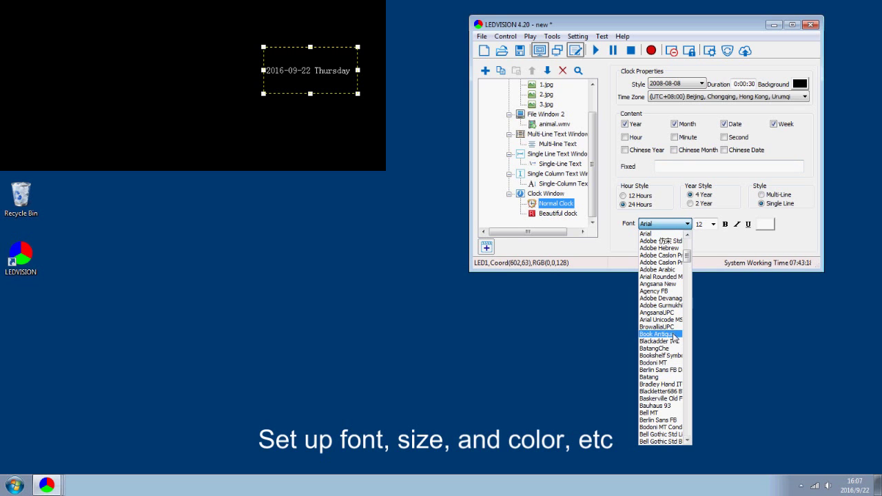
click(666, 234)
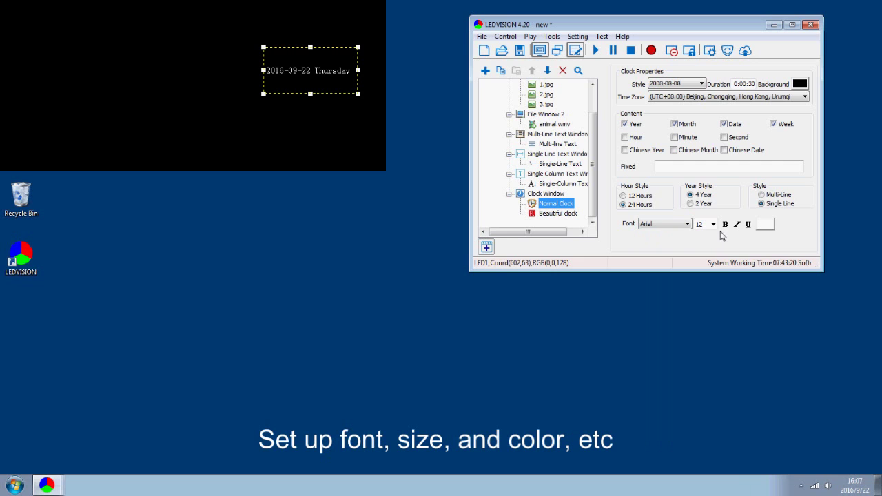
click(714, 225)
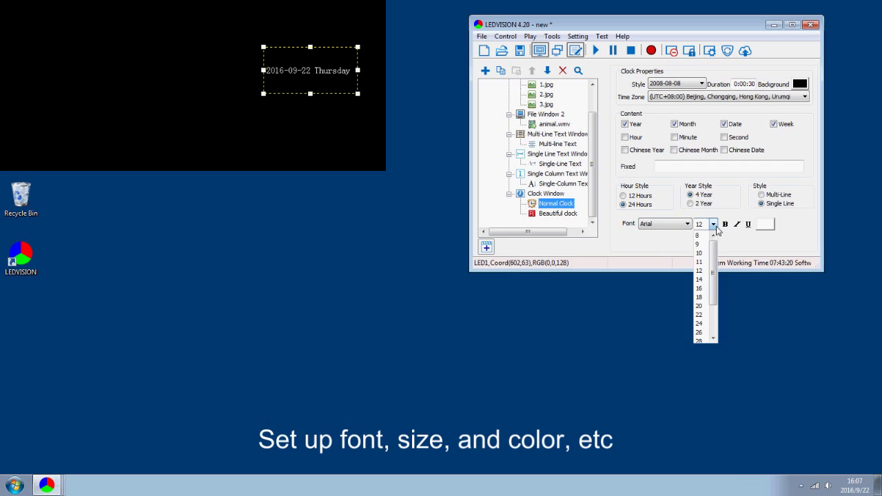
click(700, 271)
click(764, 225)
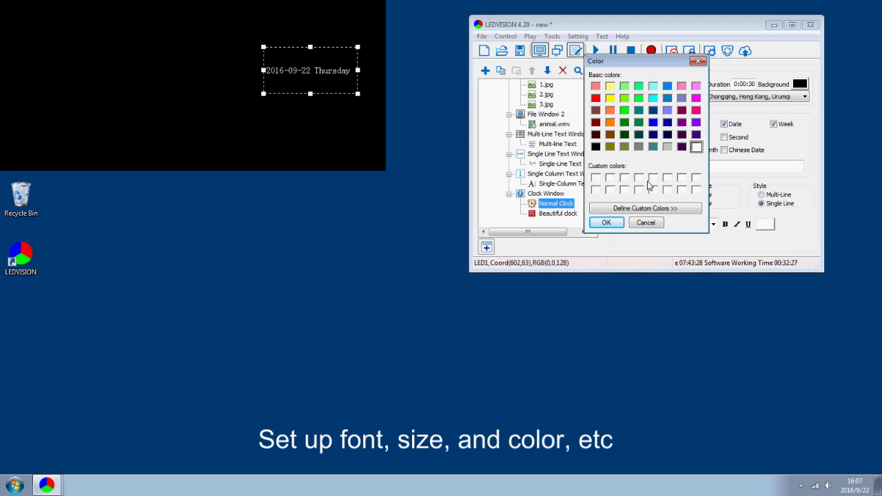
click(608, 222)
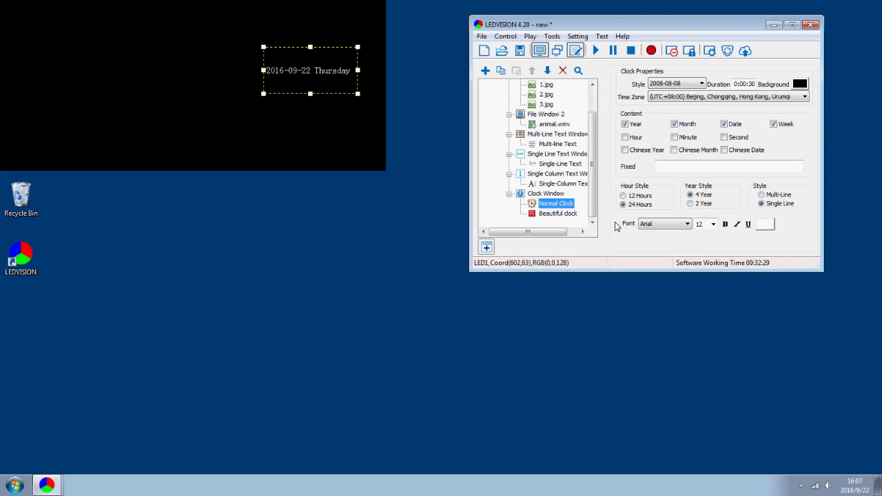
Set the Beautiful Clock's clock type to 7
click(570, 217)
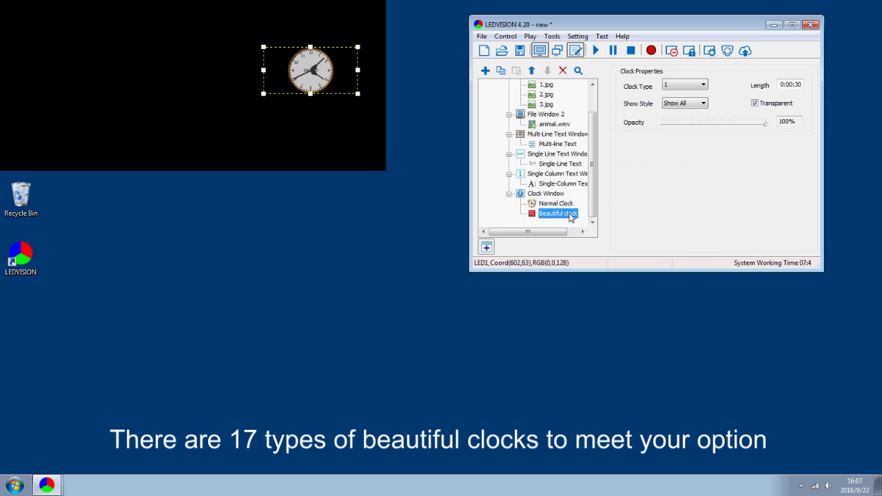
click(696, 86)
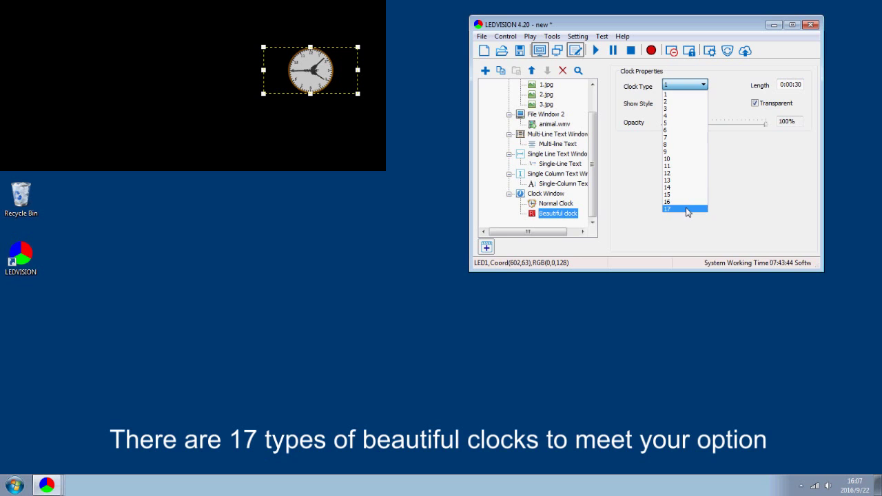
click(681, 137)
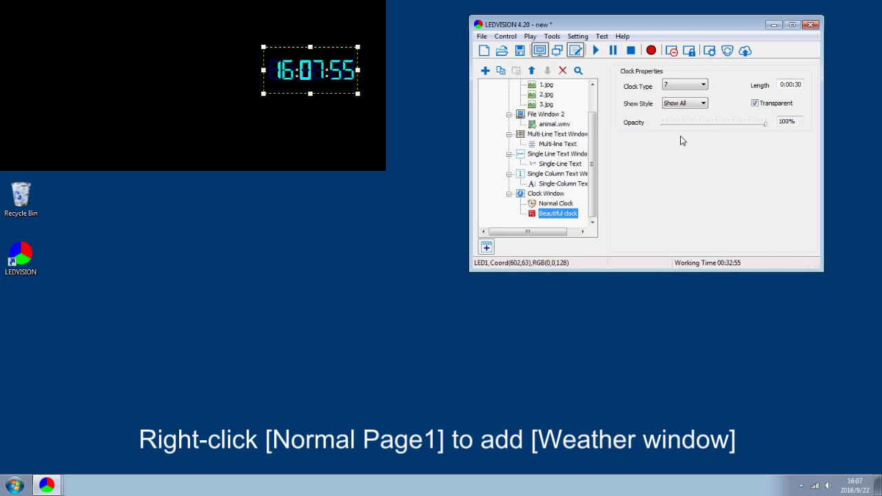
Add a Weather Window to Normal Page 1 at X 478, Y 2, with width 168 and height 139
scroll(593, 158, up, 1)
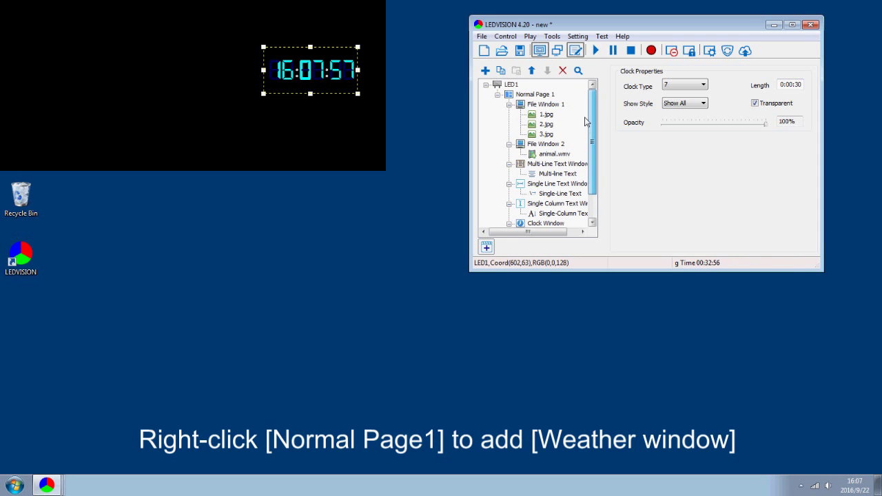
right_click(540, 94)
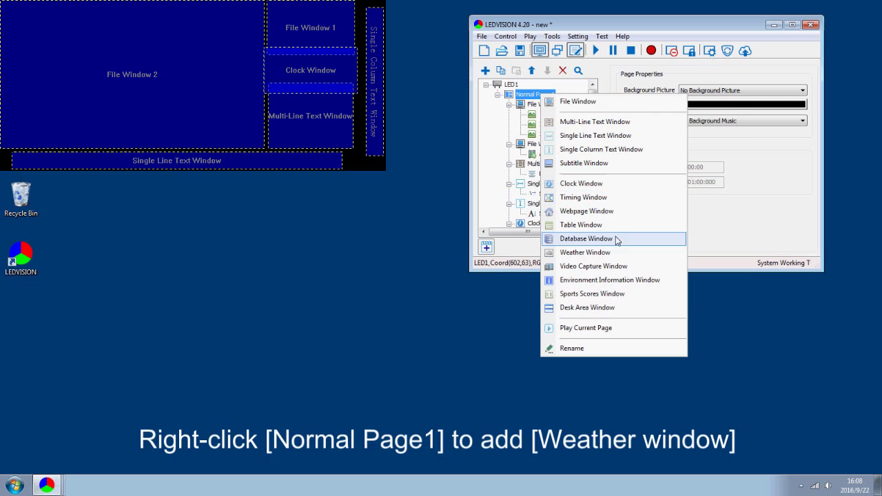
click(620, 253)
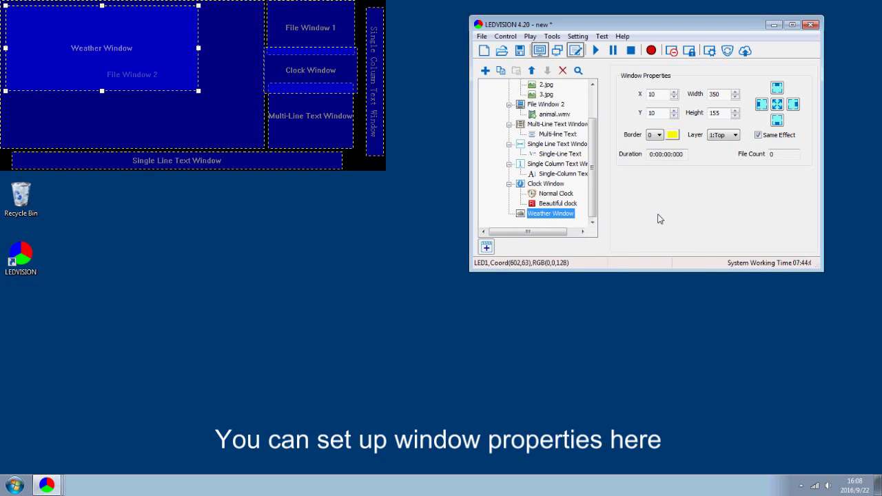
drag(659, 95, 638, 98)
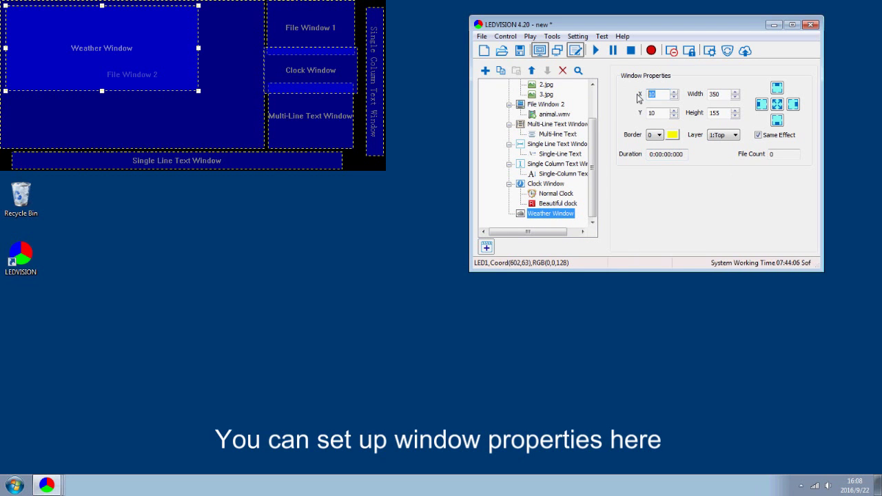
text(478)
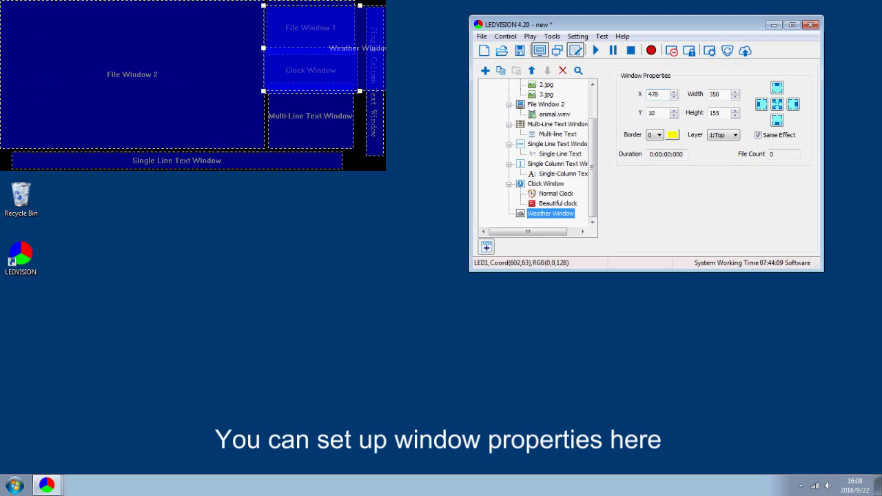
drag(662, 113, 637, 125)
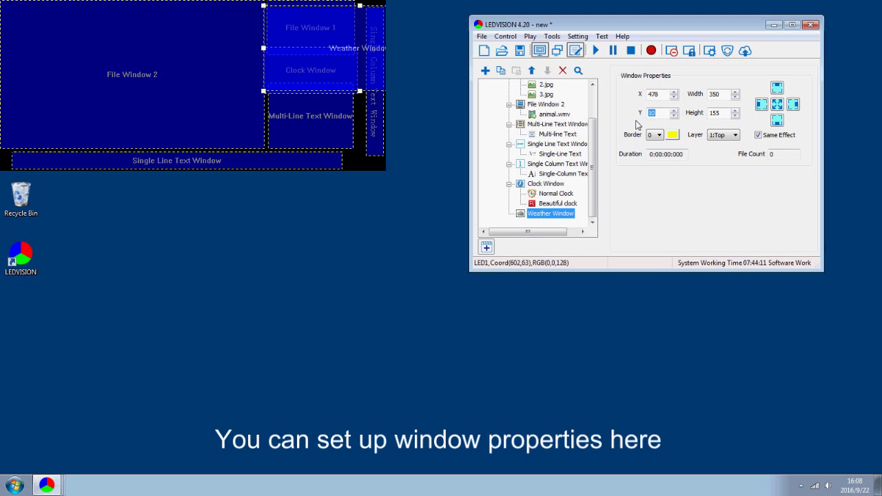
text(2)
drag(727, 94, 695, 118)
text(168)
text(139)
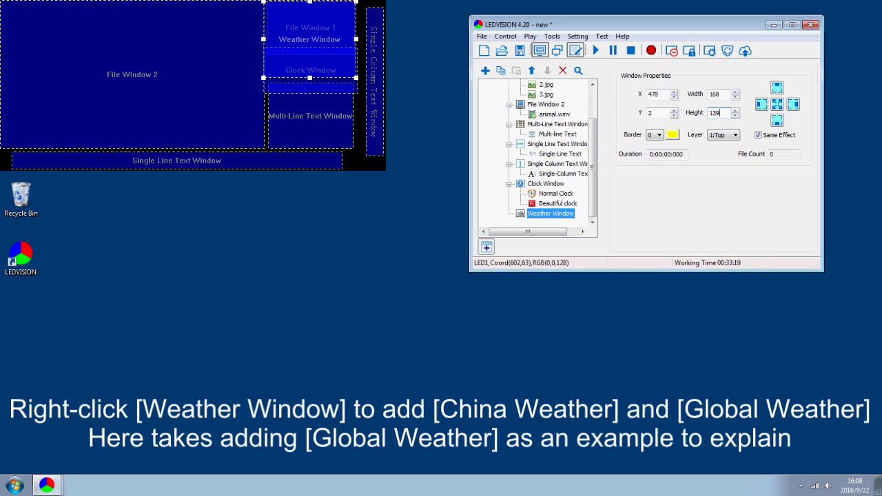
Add Global Weather to the Weather Window, look up the region "america" and choose American Homes to get its weather
right_click(566, 215)
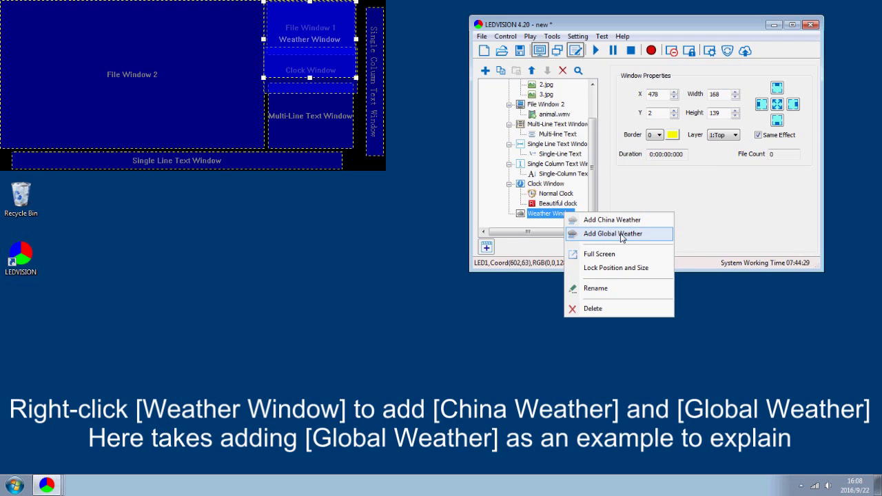
click(612, 234)
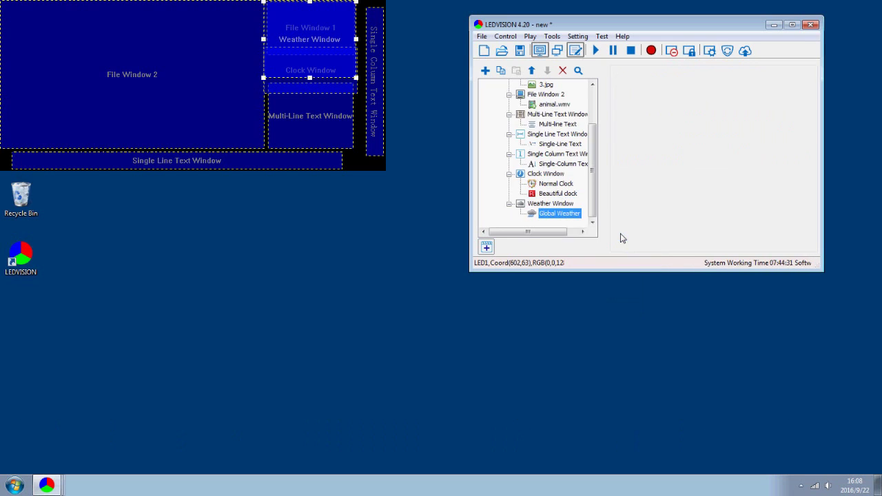
click(557, 215)
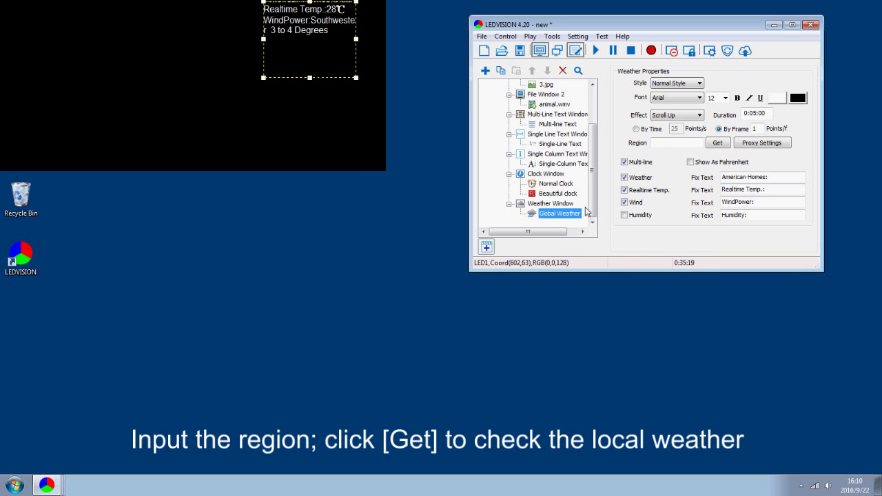
click(669, 145)
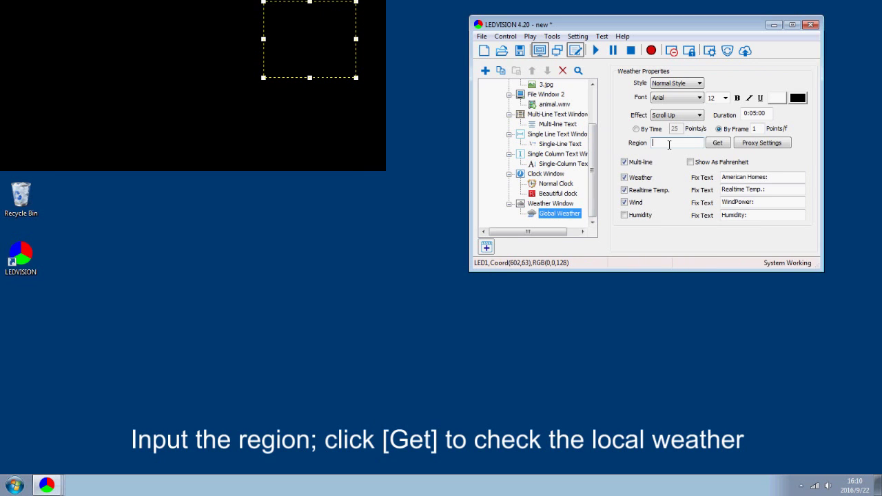
text(america)
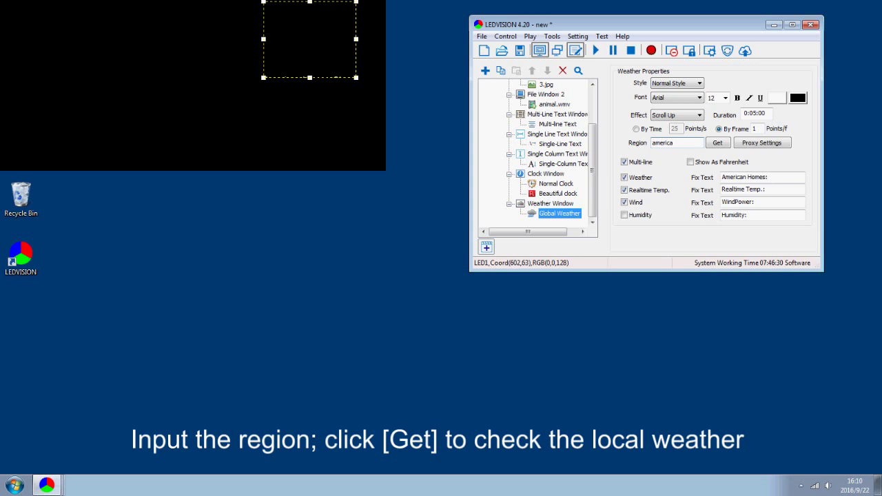
click(682, 205)
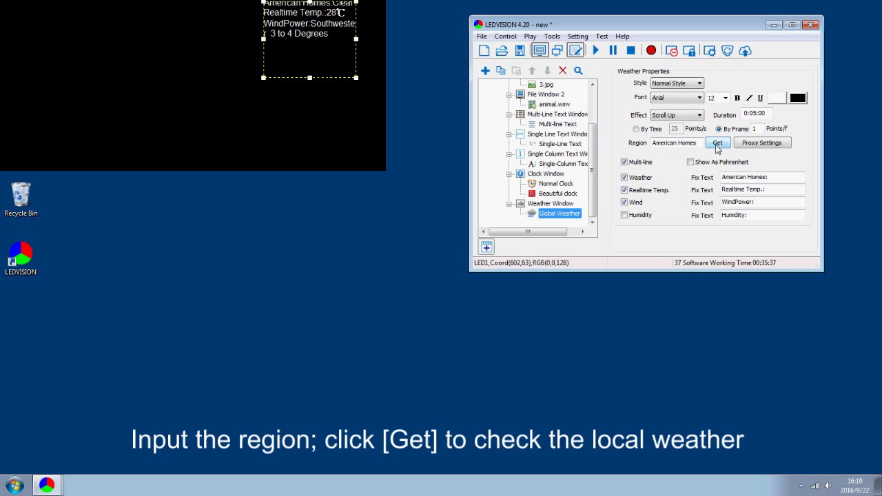
Set the Global Weather style to Pretty Style3 and format its text in Arial, size 8, in white
click(698, 83)
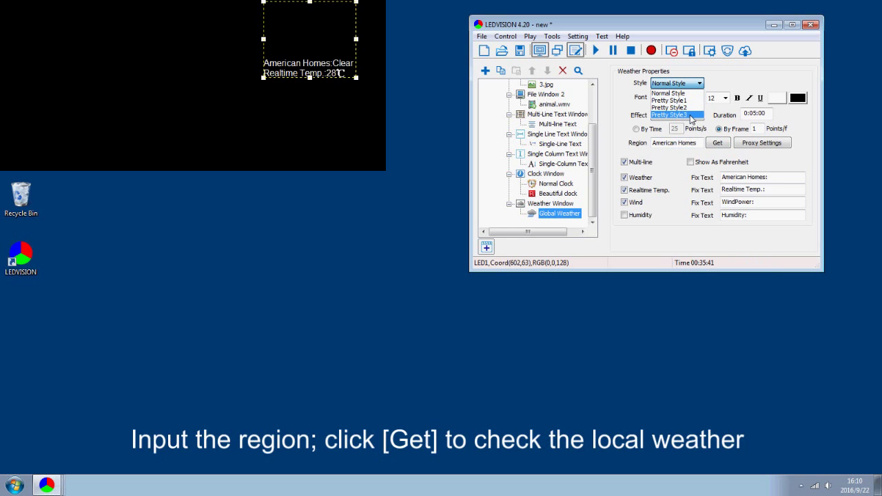
click(692, 115)
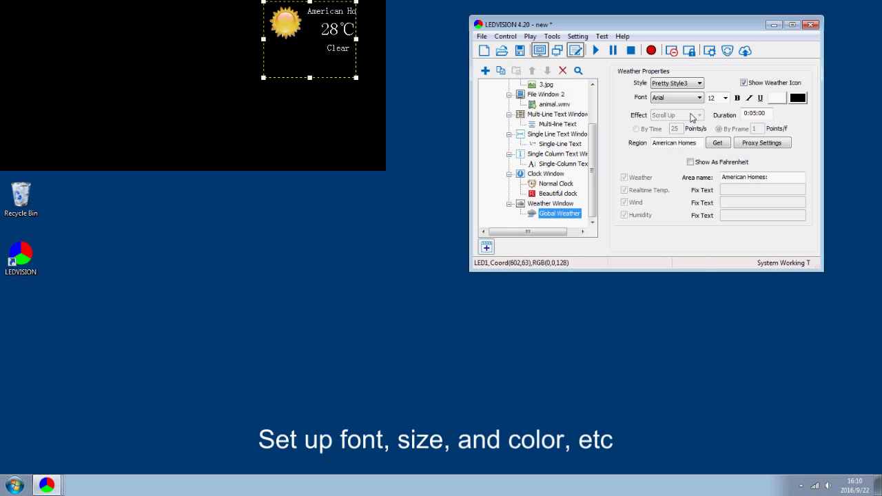
click(699, 98)
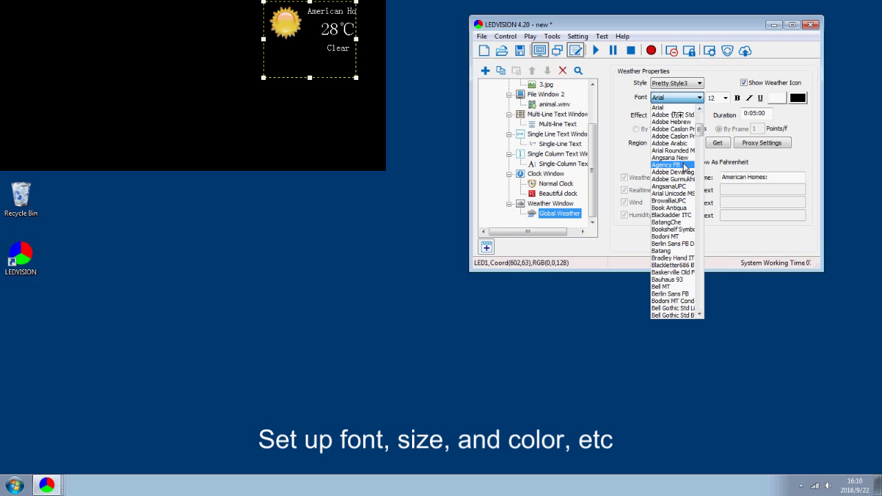
click(672, 107)
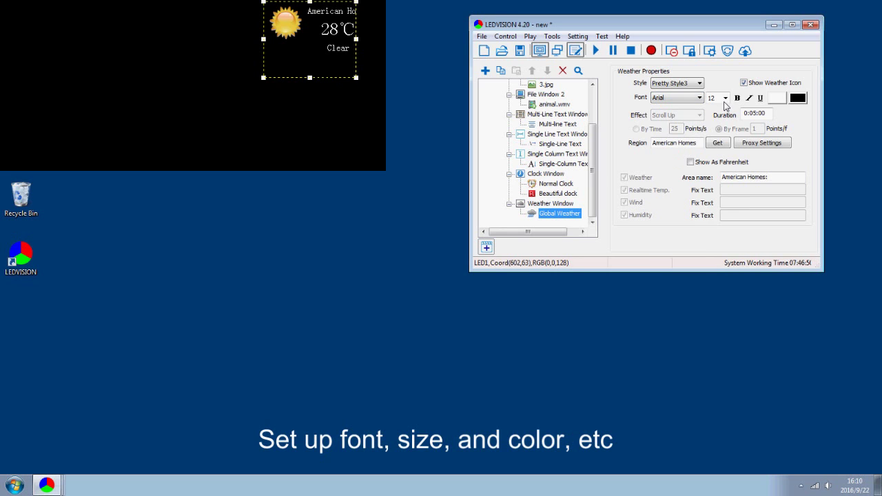
click(725, 99)
click(713, 110)
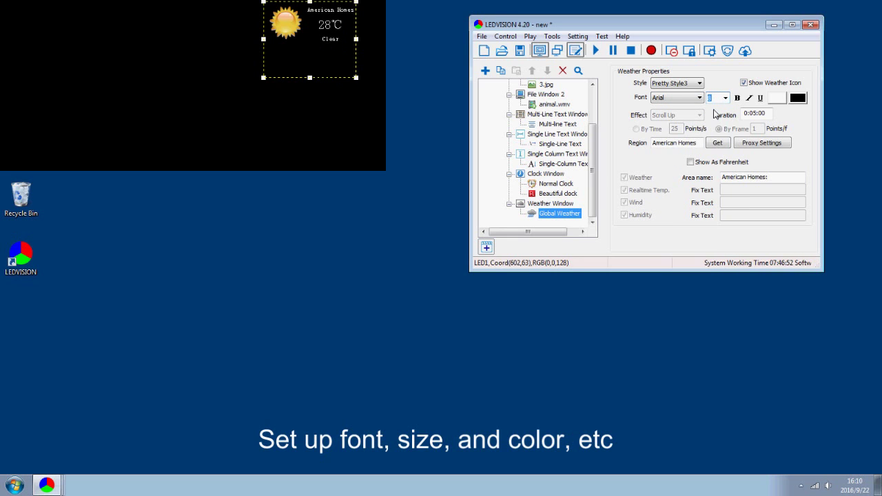
click(776, 101)
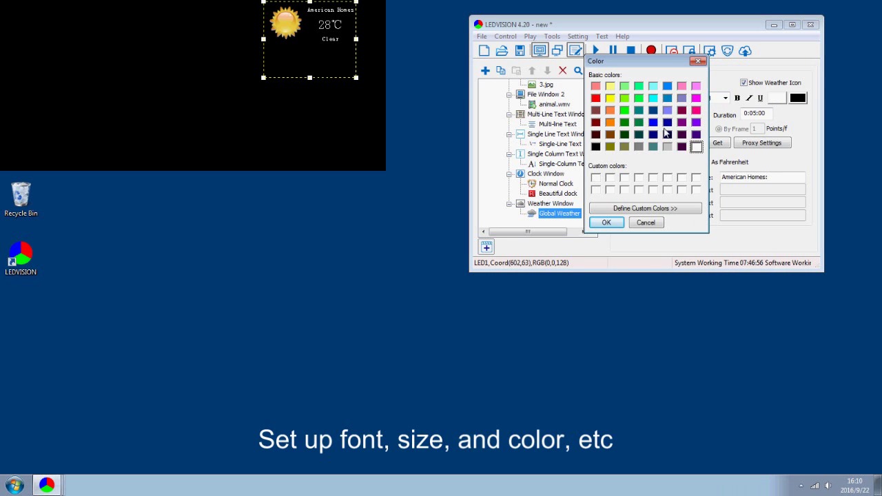
click(606, 222)
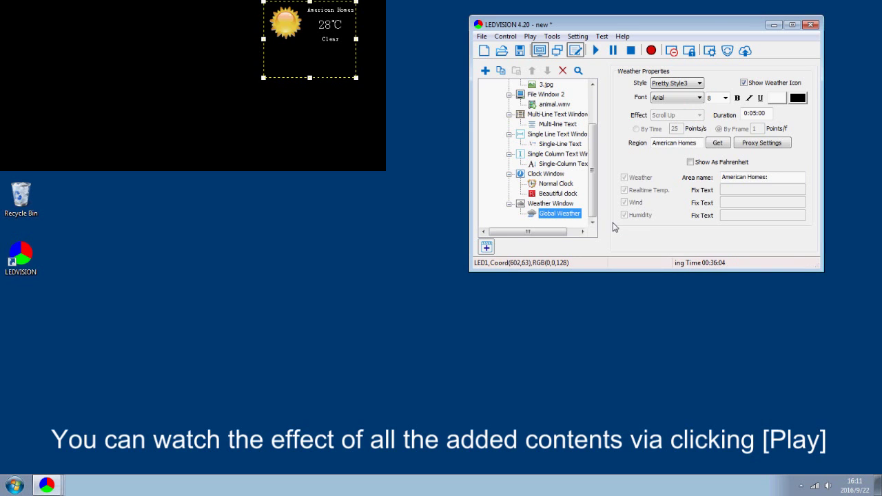
Play the program to preview all the added windows on the LED screen, and stop playback
click(594, 52)
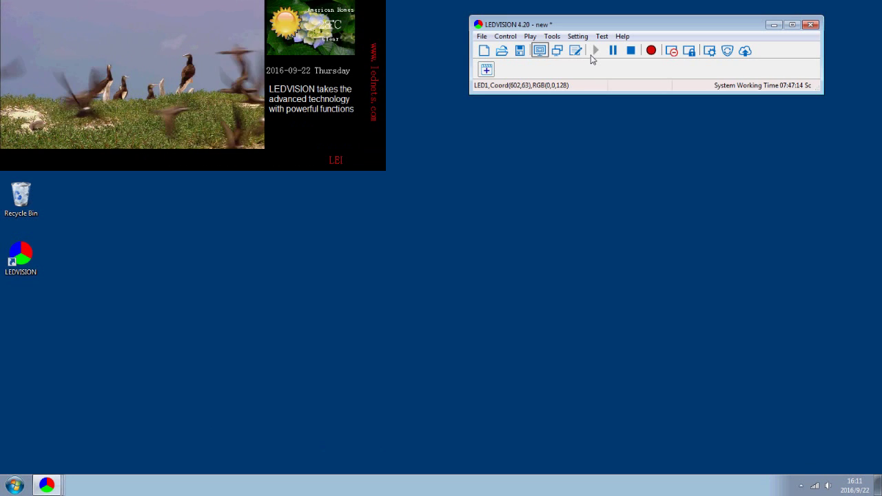
click(630, 51)
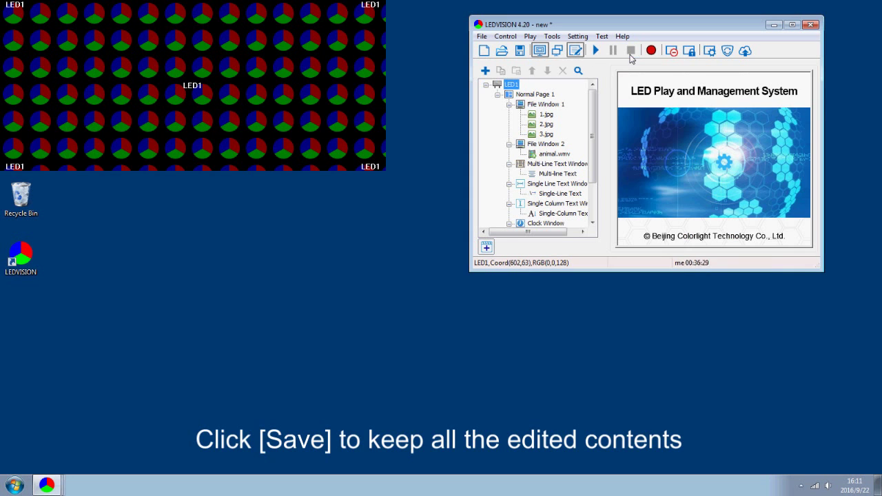
Save the edited program as a new file named aaa.vsn
click(482, 36)
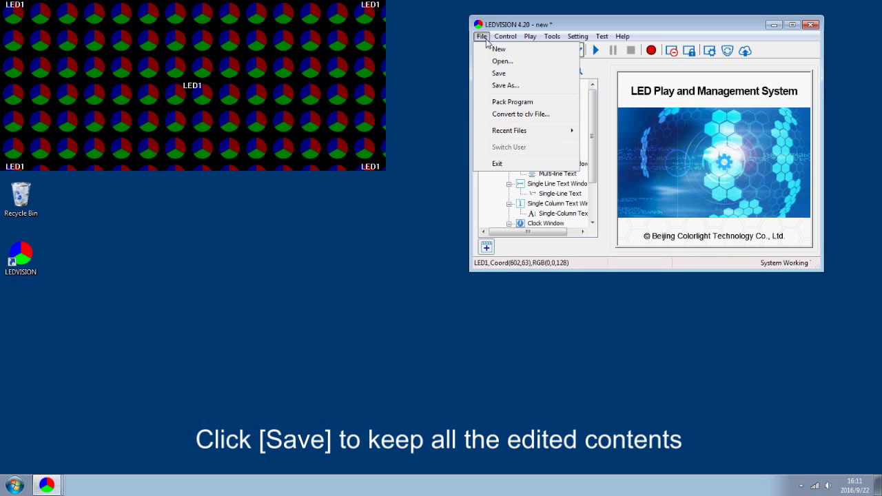
click(519, 86)
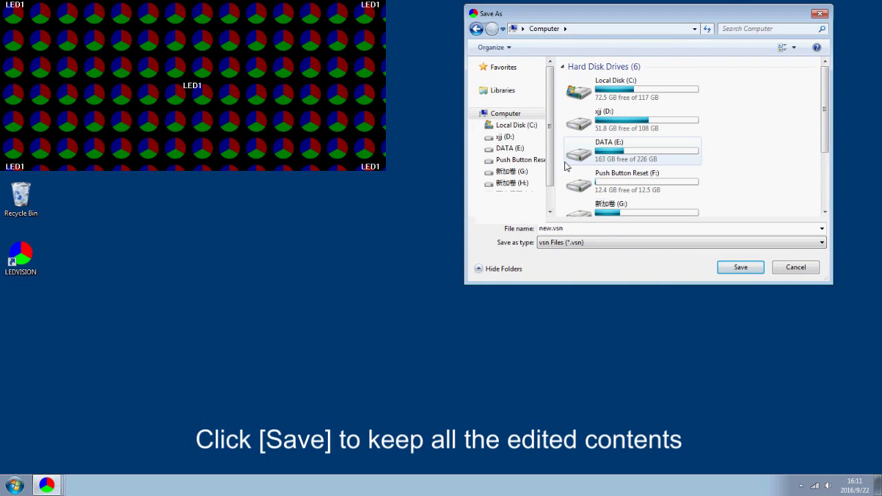
double_click(554, 229)
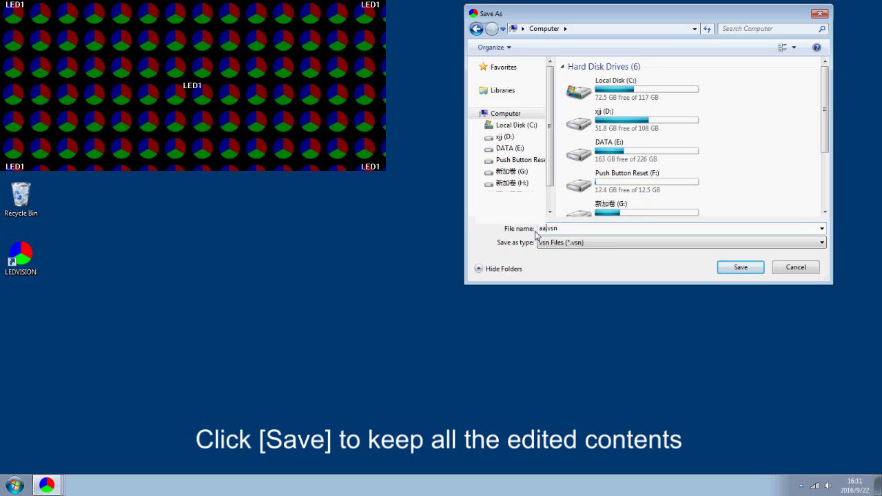
click(720, 268)
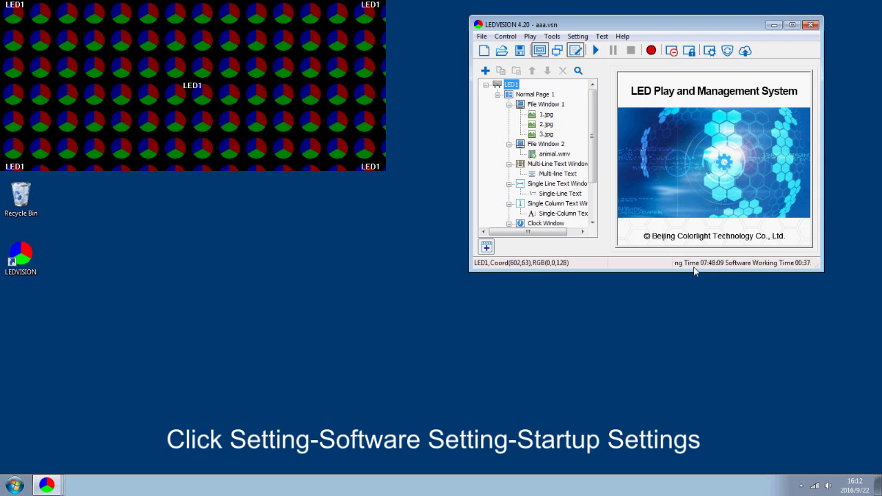
Enable Play When Software Starts in the software's startup settings, and restart LEDVISION to play the saved program automatically
click(578, 36)
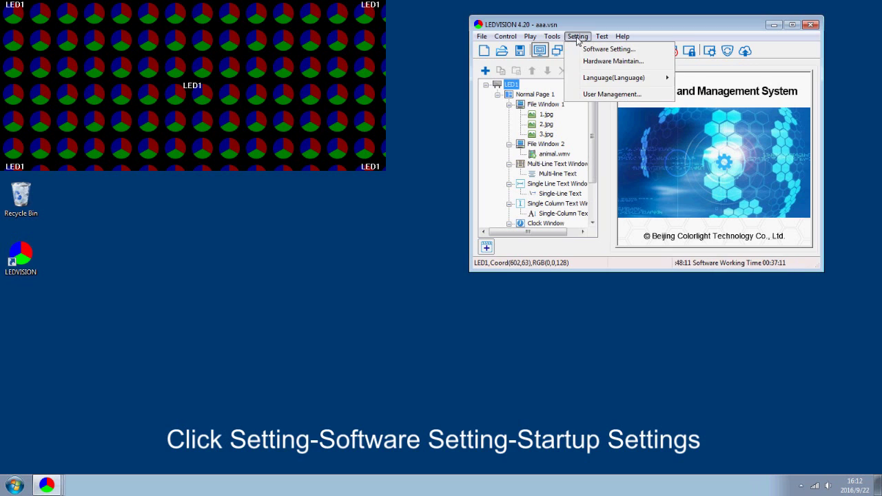
click(585, 50)
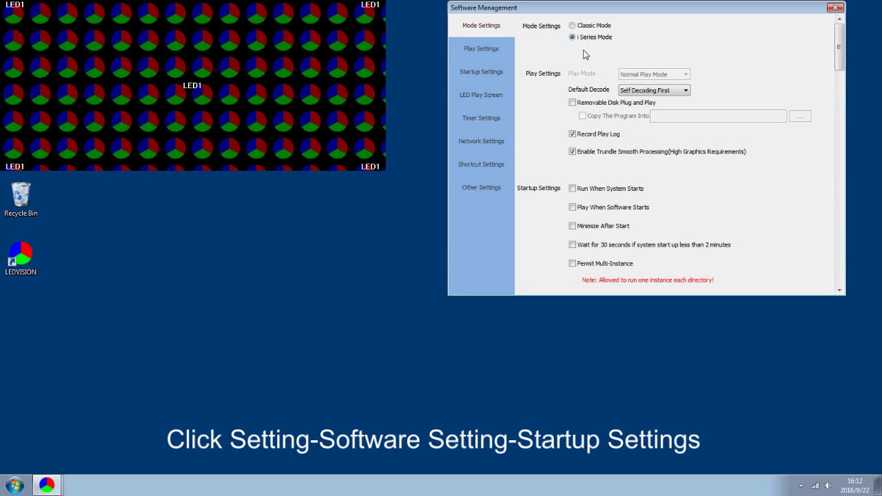
click(491, 74)
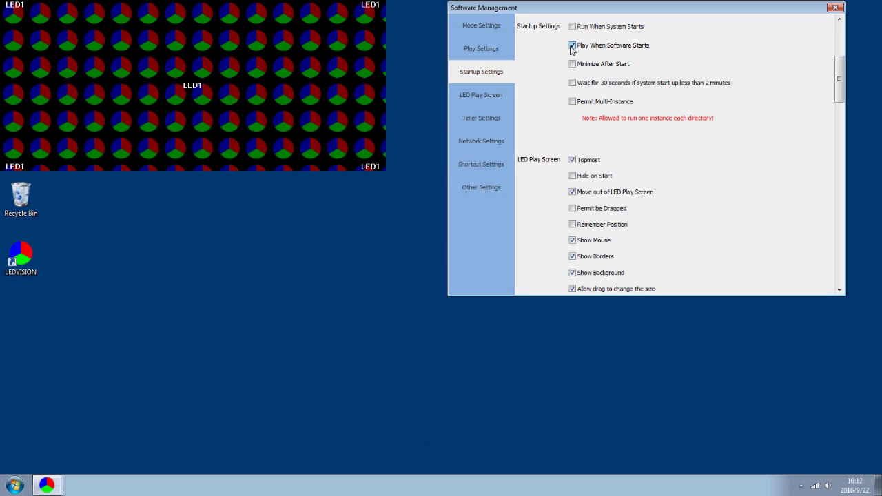
click(835, 7)
click(816, 21)
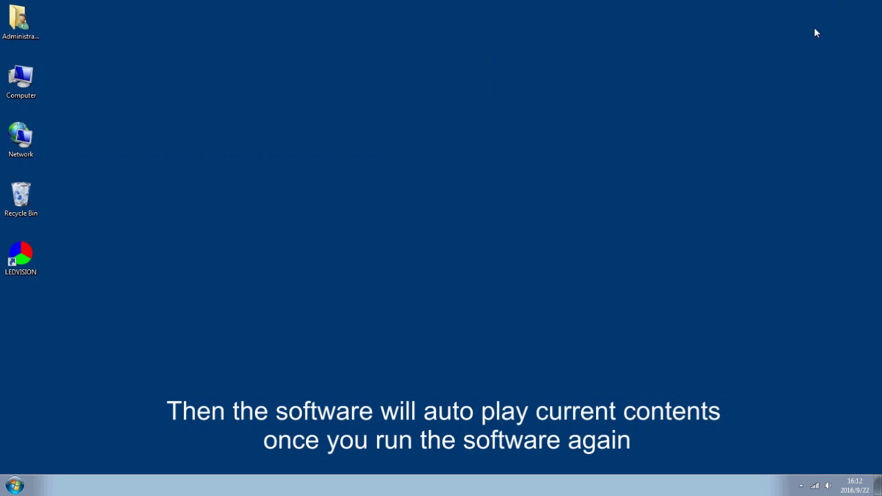
double_click(23, 258)
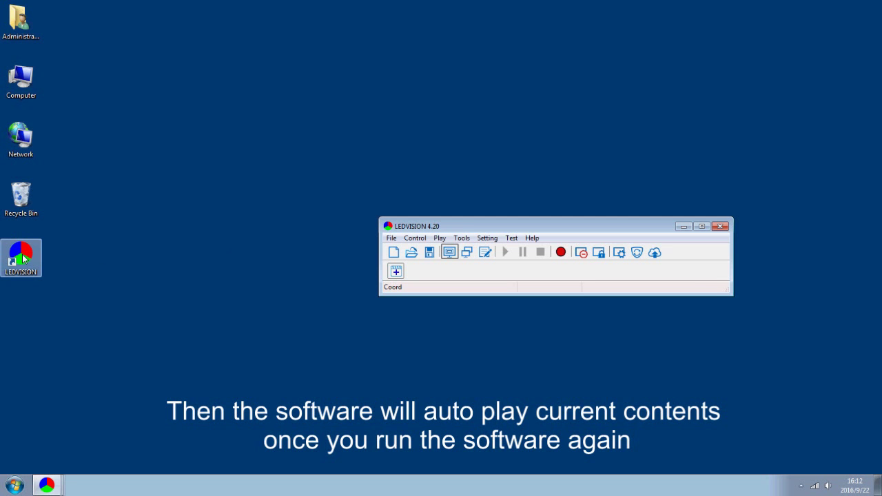